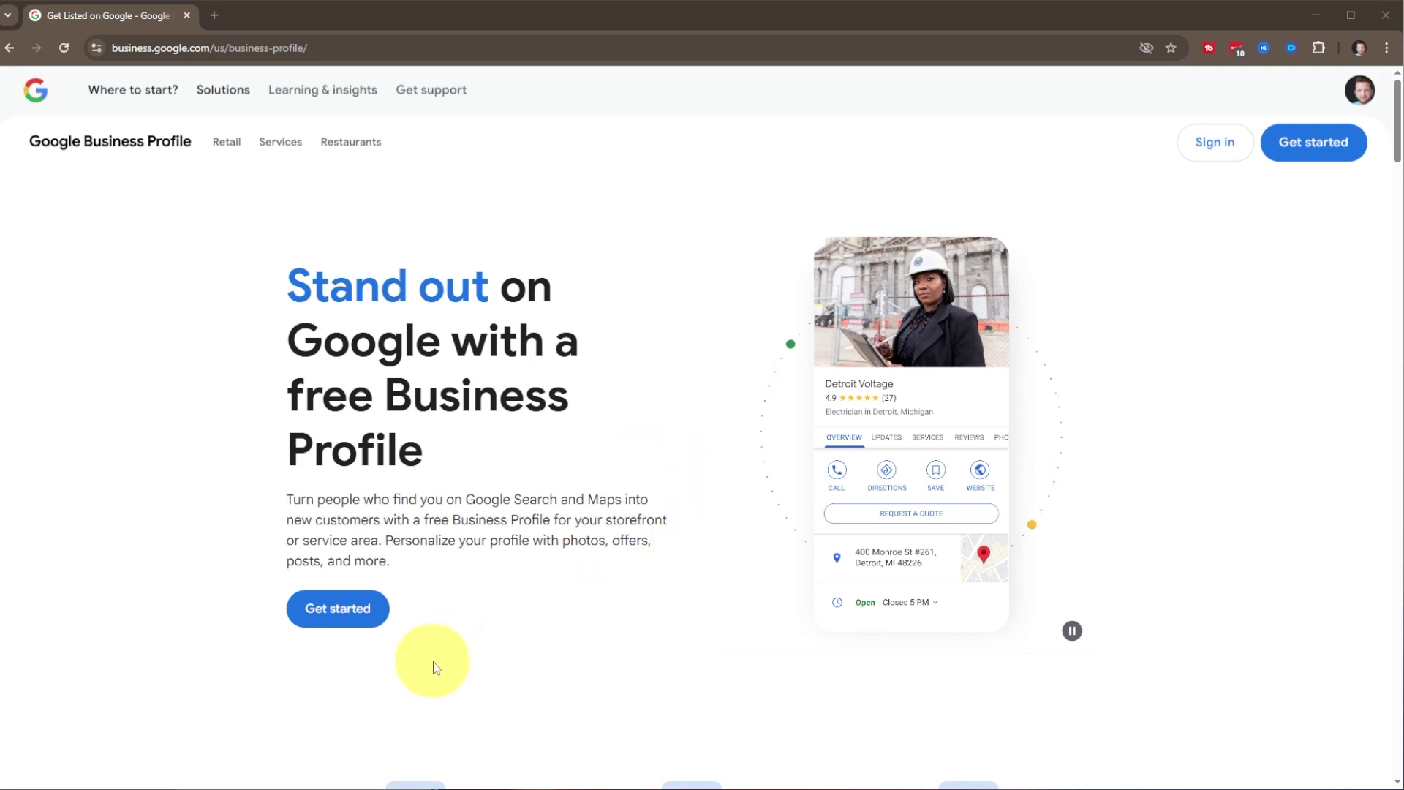
Start a new business profile named Howfinity
{"action": "left_click", "coordinate": [340, 611]}
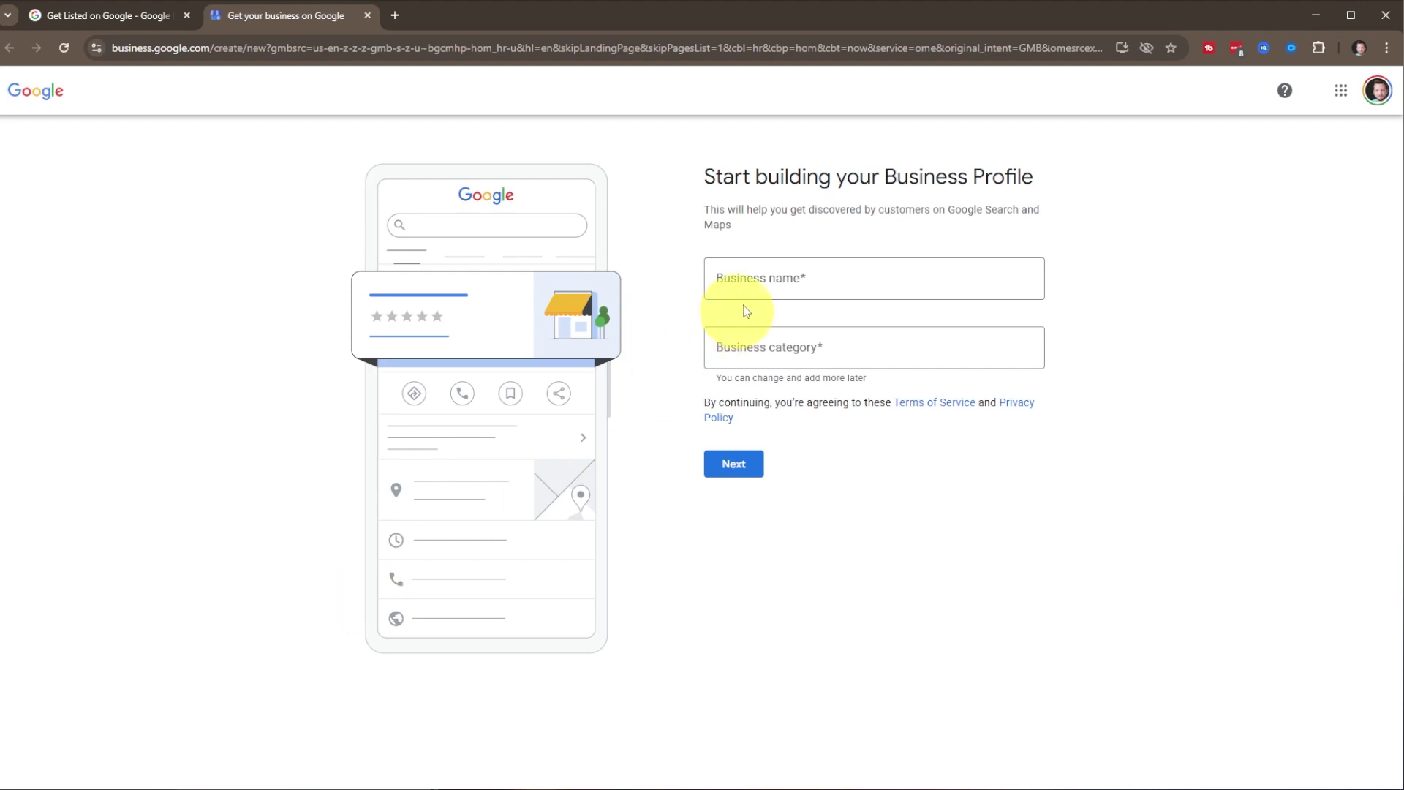
{"action": "left_click", "coordinate": [747, 286]}
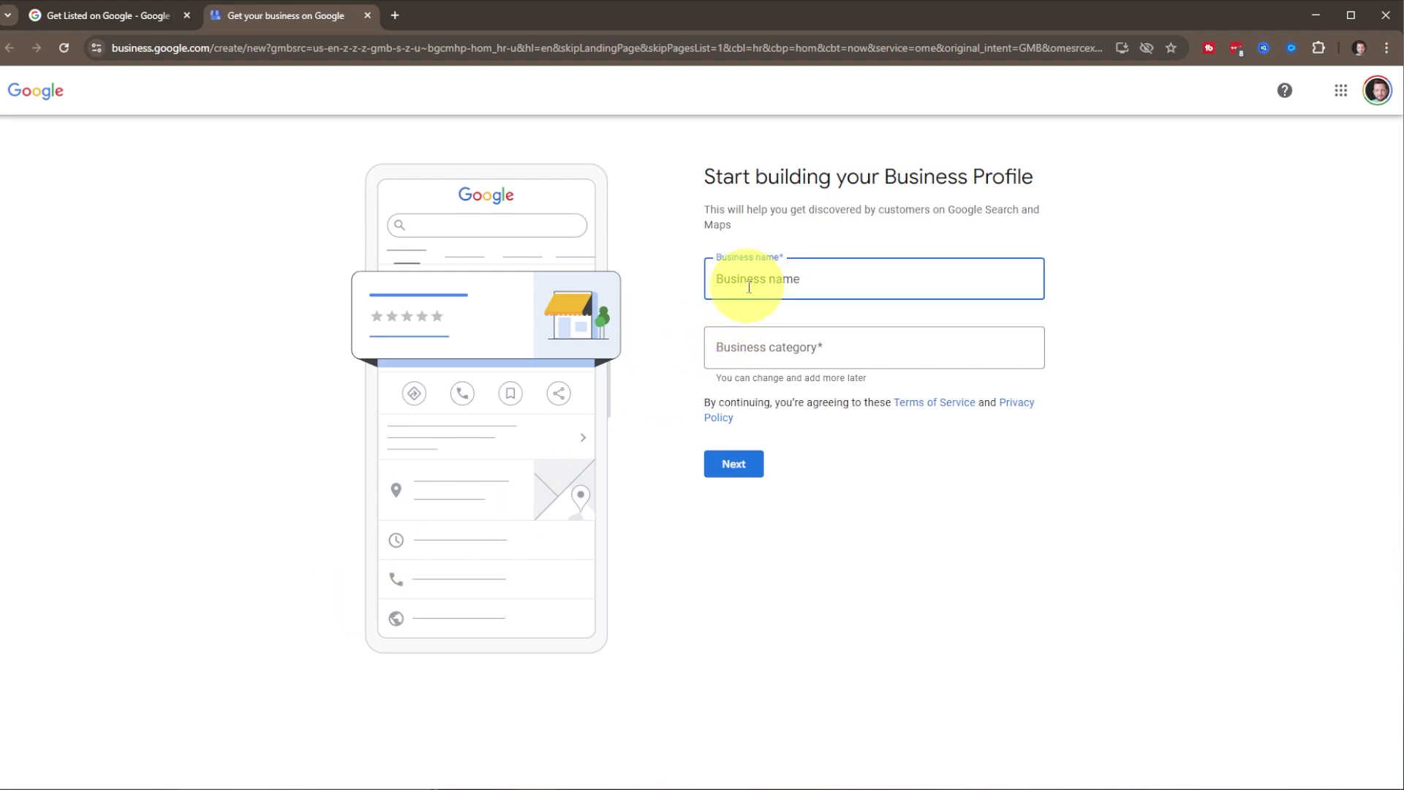
{"action": "type", "text": "Howfinity"}
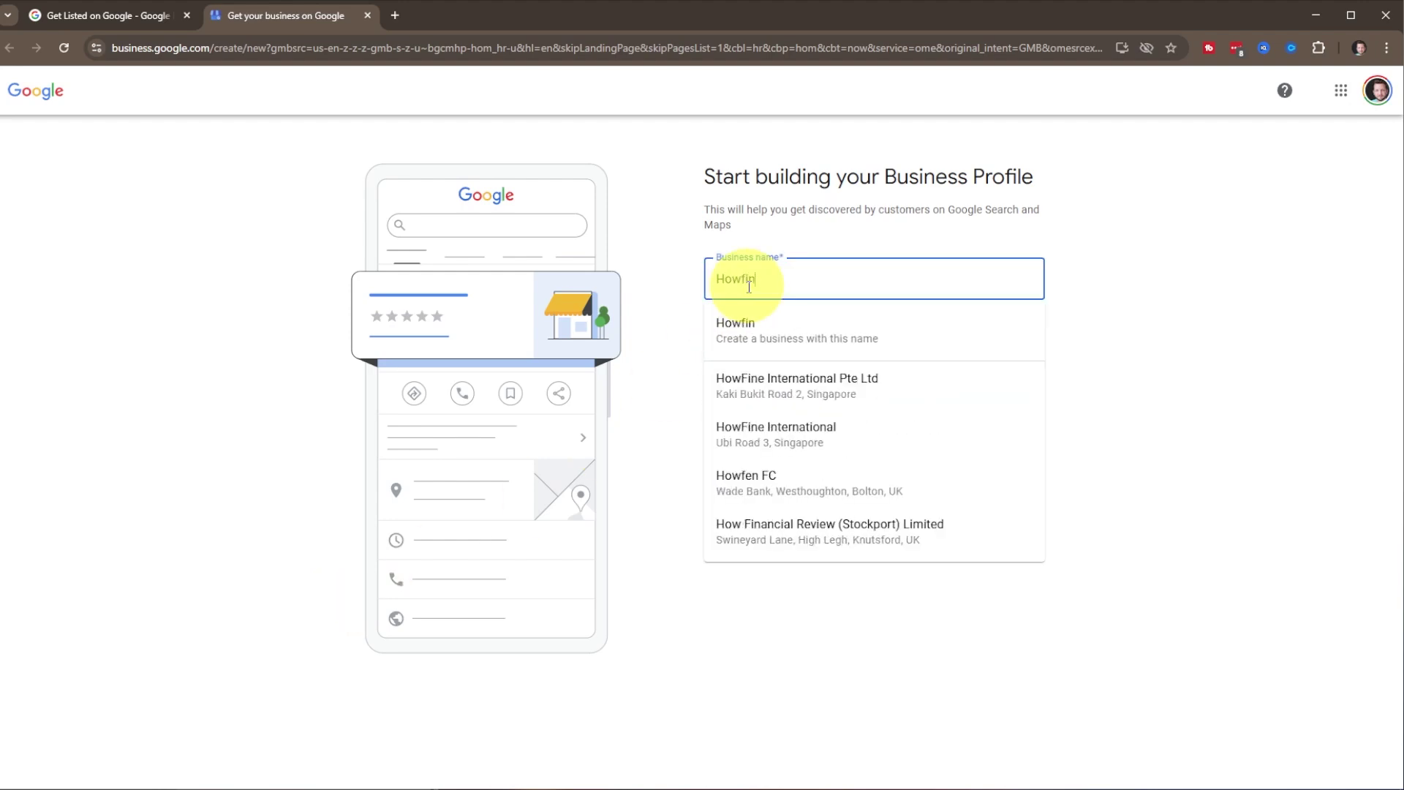
{"action": "left_click", "coordinate": [768, 329]}
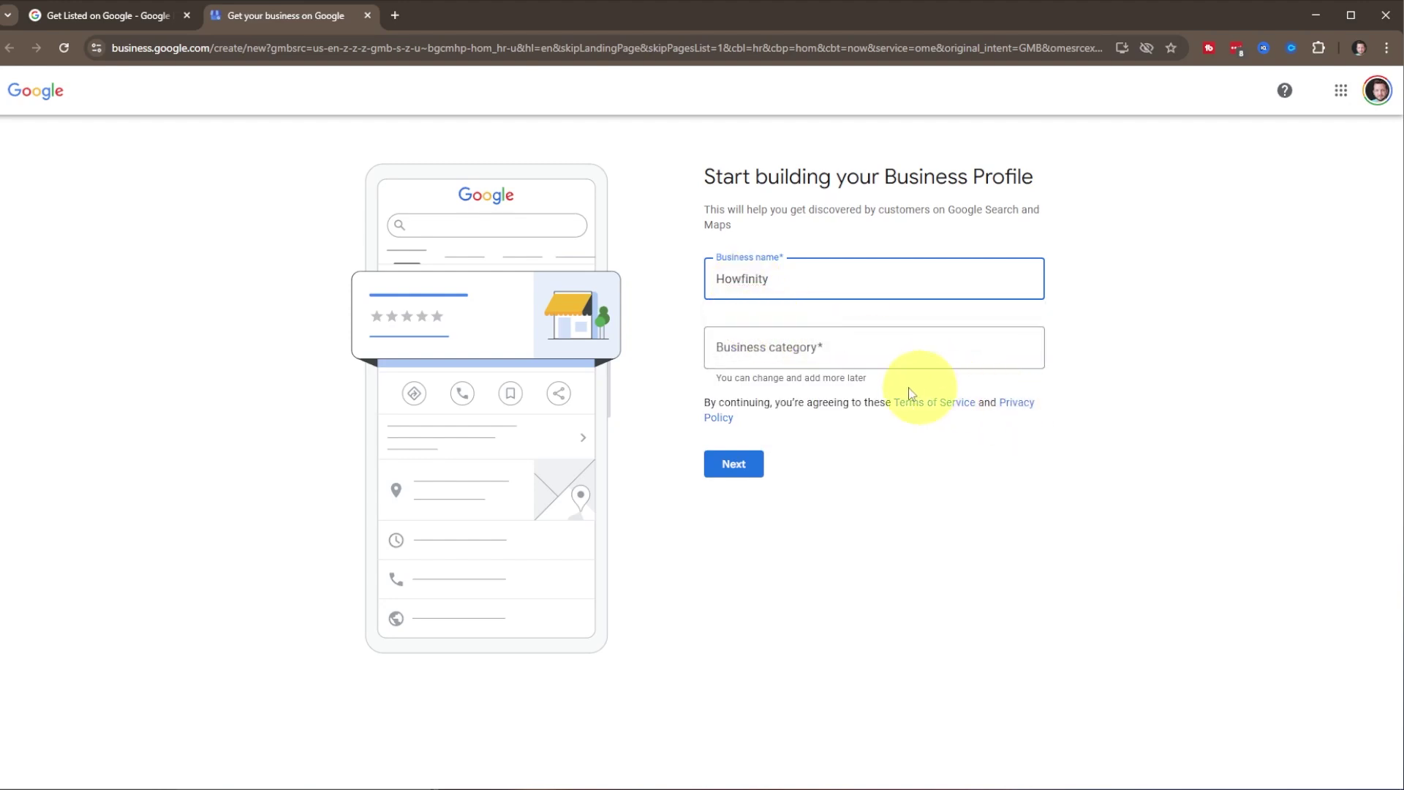
Set the business category to Media company and continue
{"action": "left_click", "coordinate": [816, 354]}
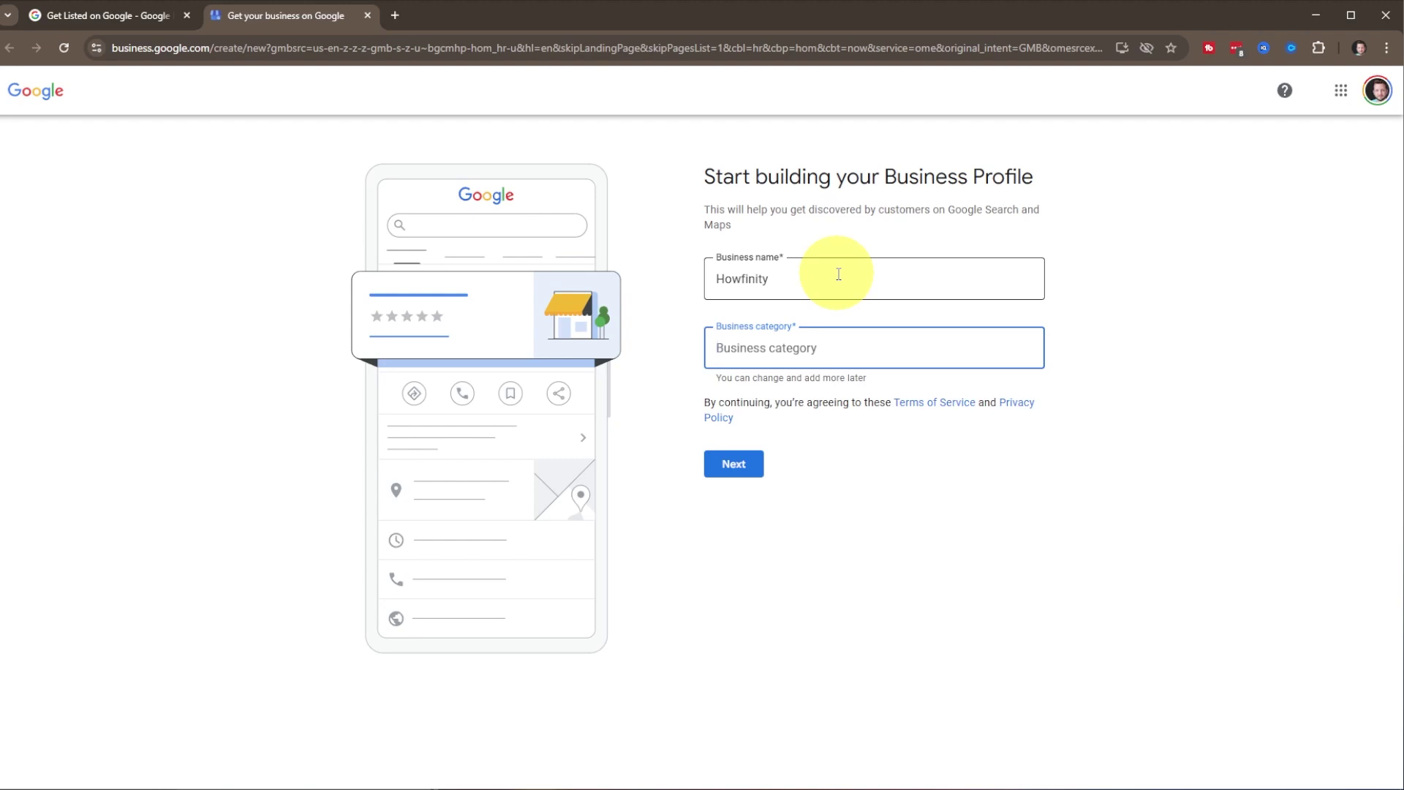
{"action": "type", "text": "Yo"}
{"action": "key", "text": "BackSpace"}
{"action": "key", "text": "BackSpace"}
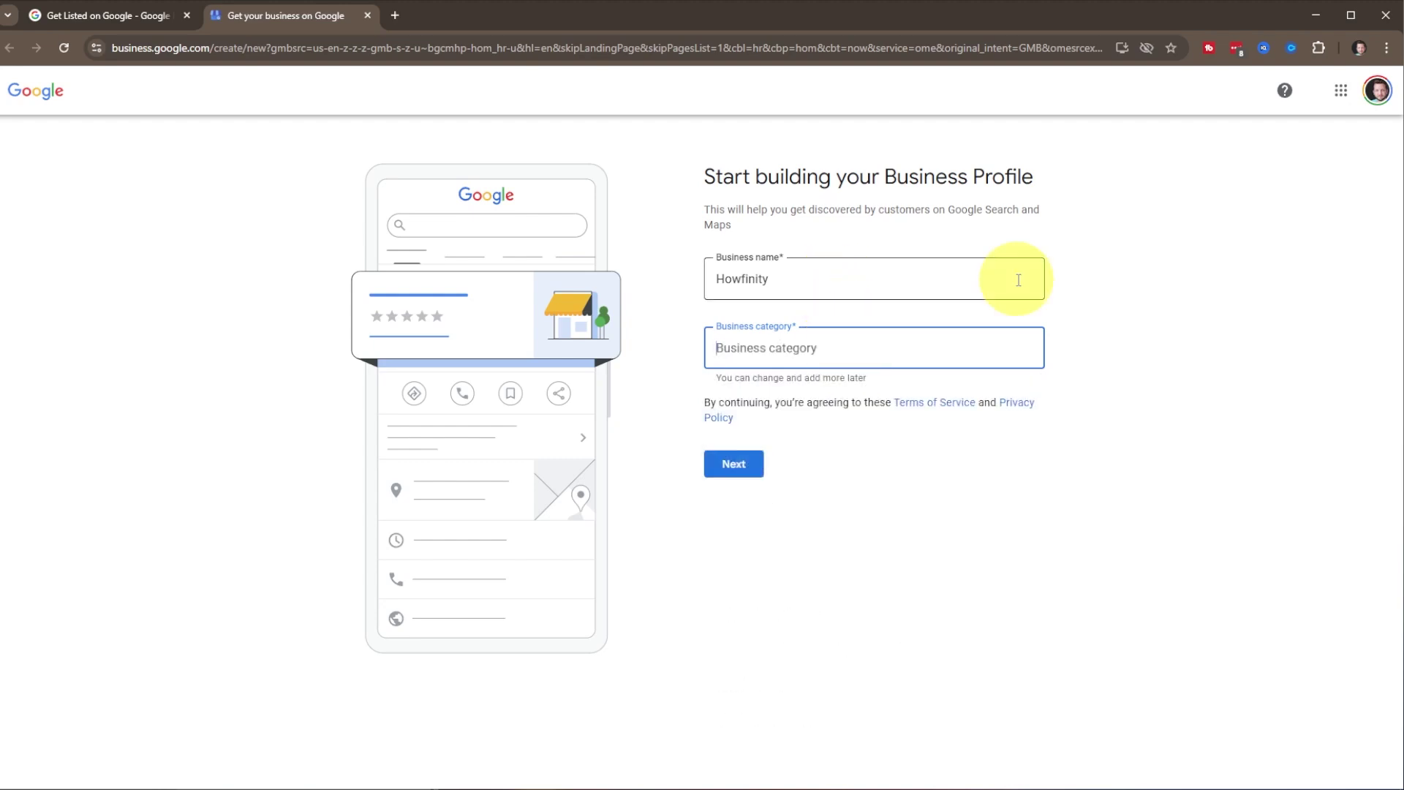
{"action": "type", "text": "me"}
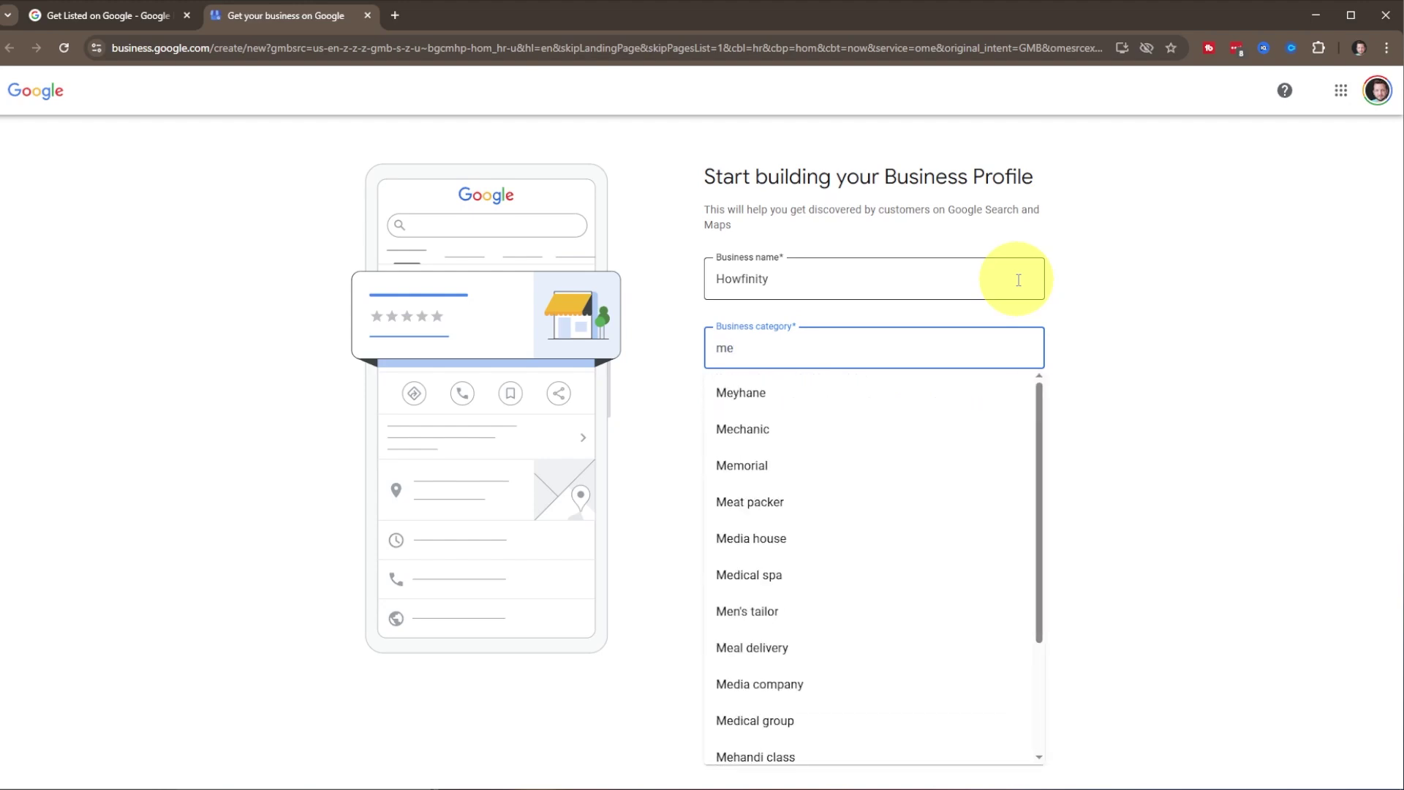
{"action": "left_click", "coordinate": [760, 684]}
{"action": "left_click", "coordinate": [753, 464]}
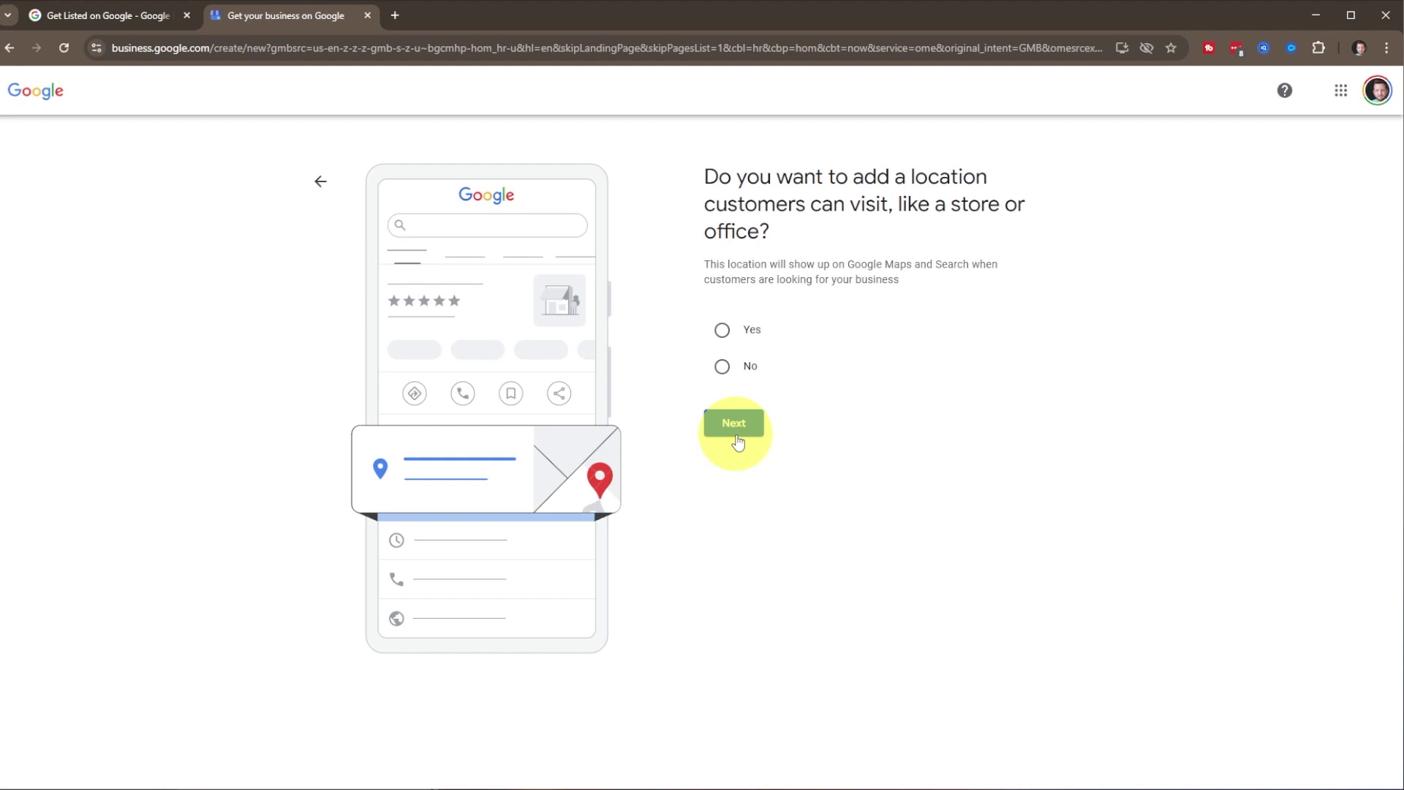
Answer No to having a customer-visitable location and skip adding service areas
{"action": "left_click", "coordinate": [721, 366]}
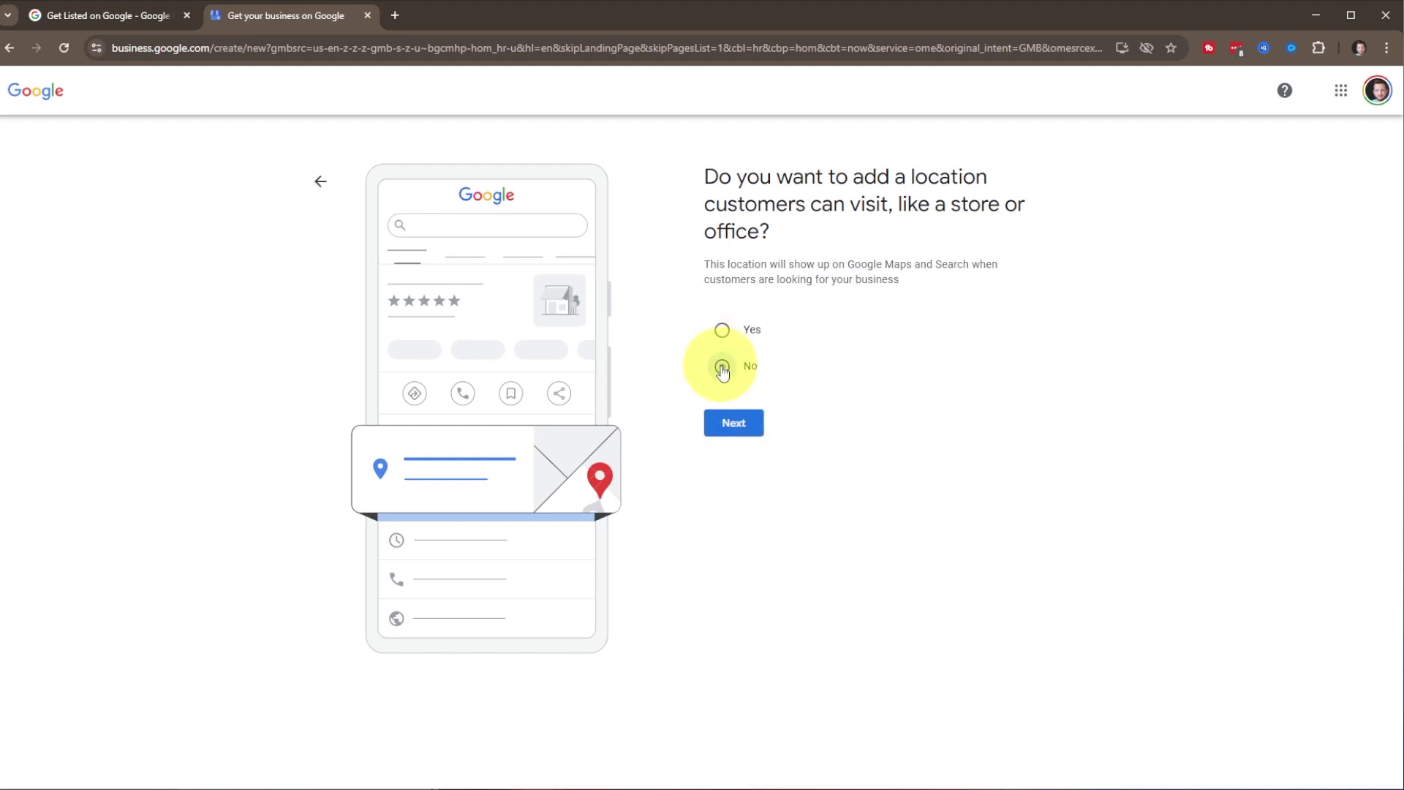
{"action": "left_click", "coordinate": [734, 424]}
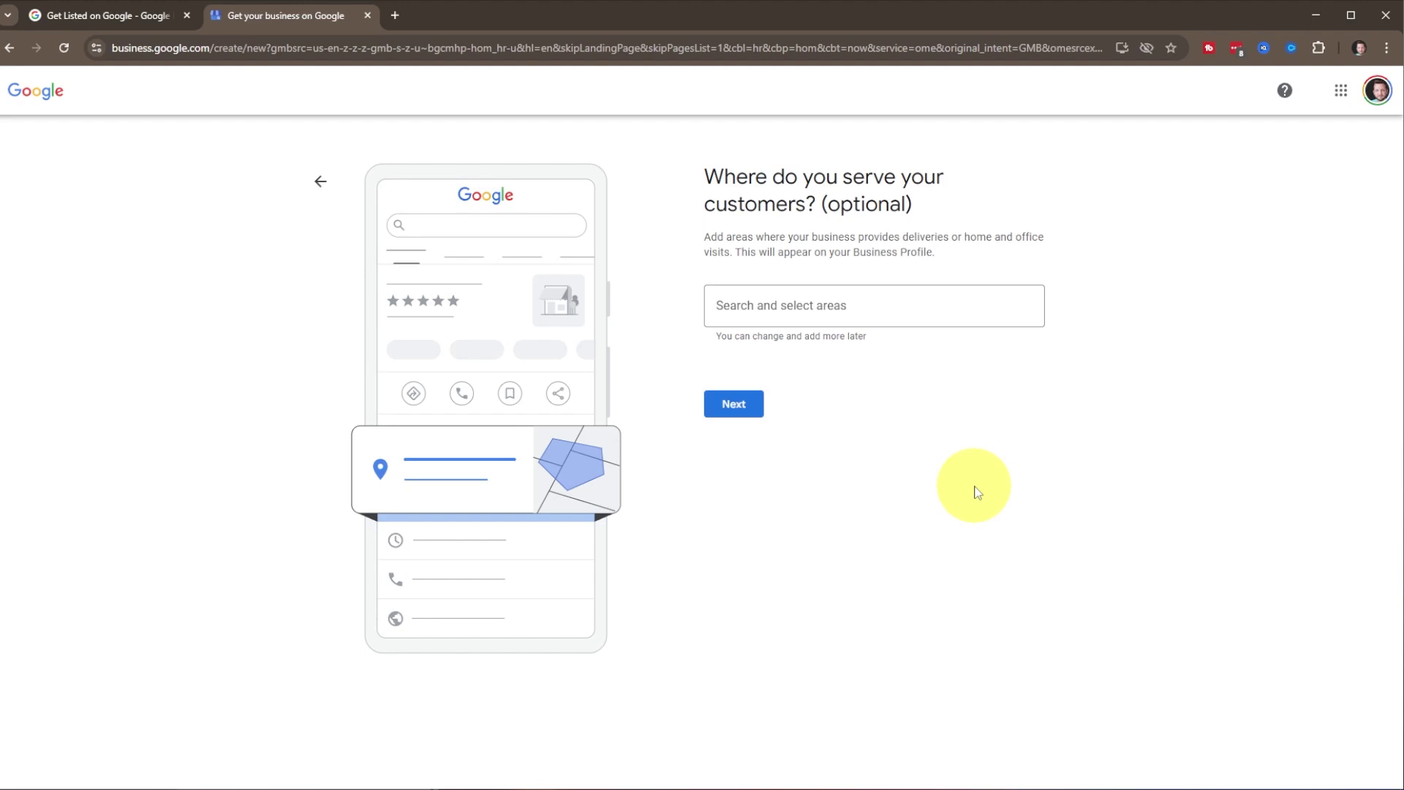
{"action": "left_click", "coordinate": [746, 405]}
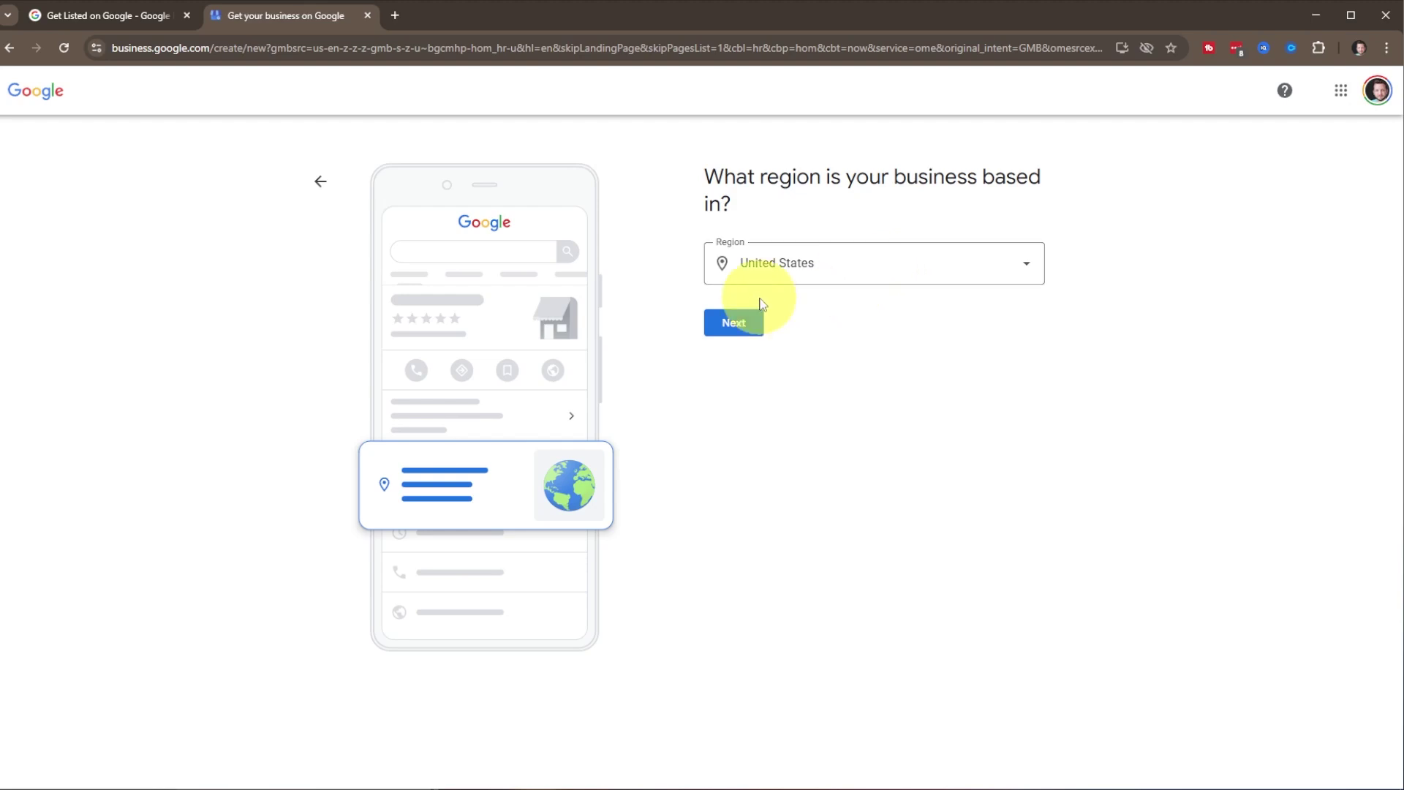
Keep United States as the region and paste in the business phone number
{"action": "left_click", "coordinate": [735, 324]}
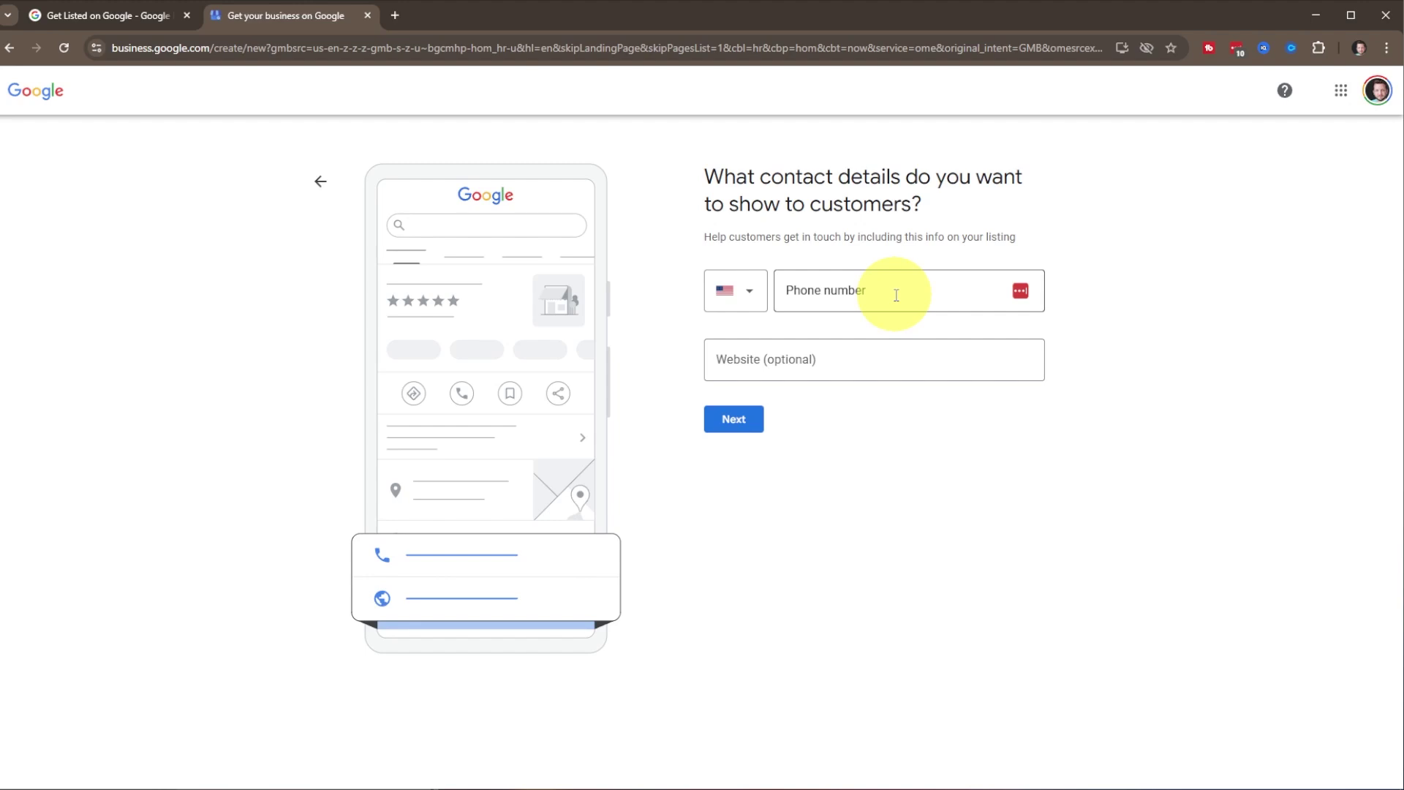
{"action": "left_click", "coordinate": [895, 295]}
{"action": "key", "text": "ctrl+v"}
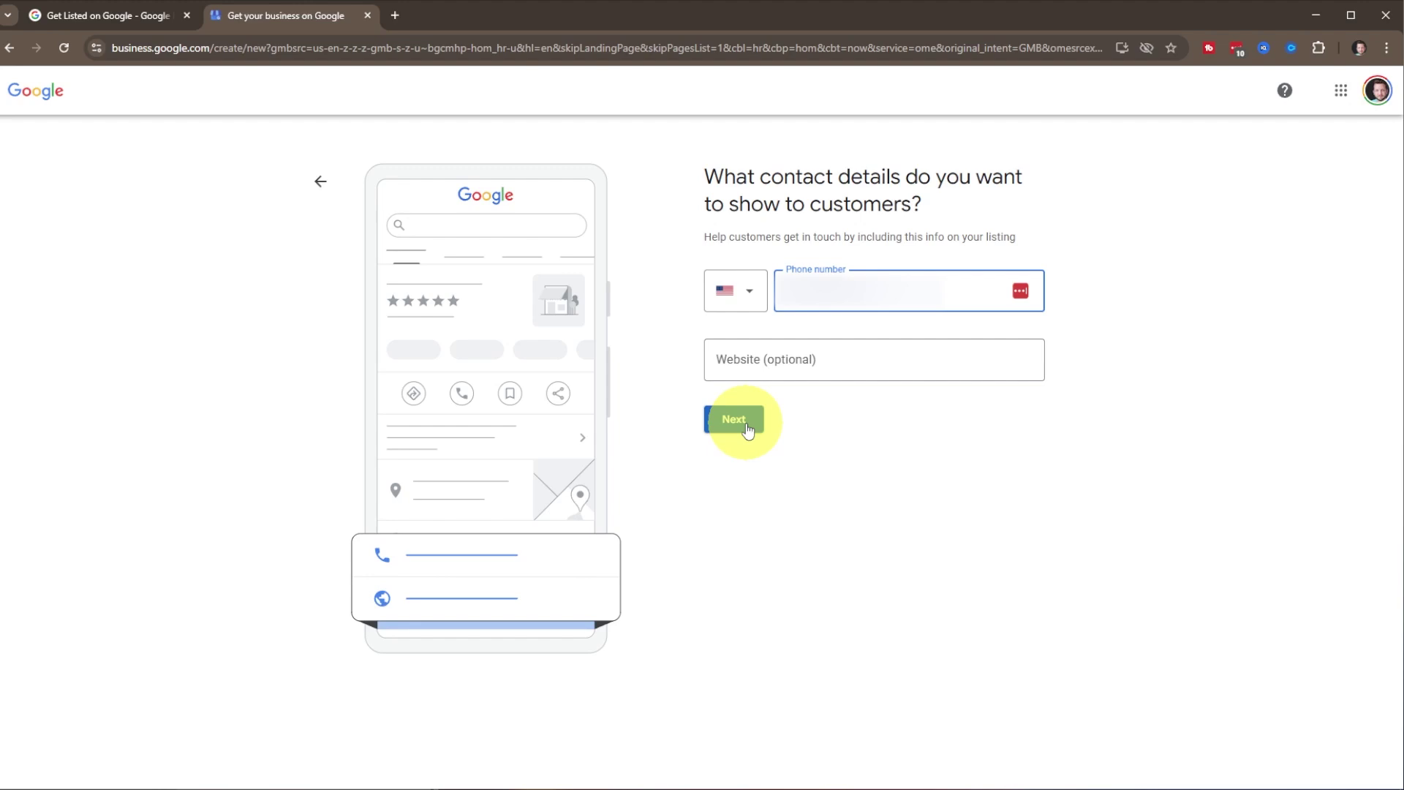
{"action": "left_click", "coordinate": [746, 428]}
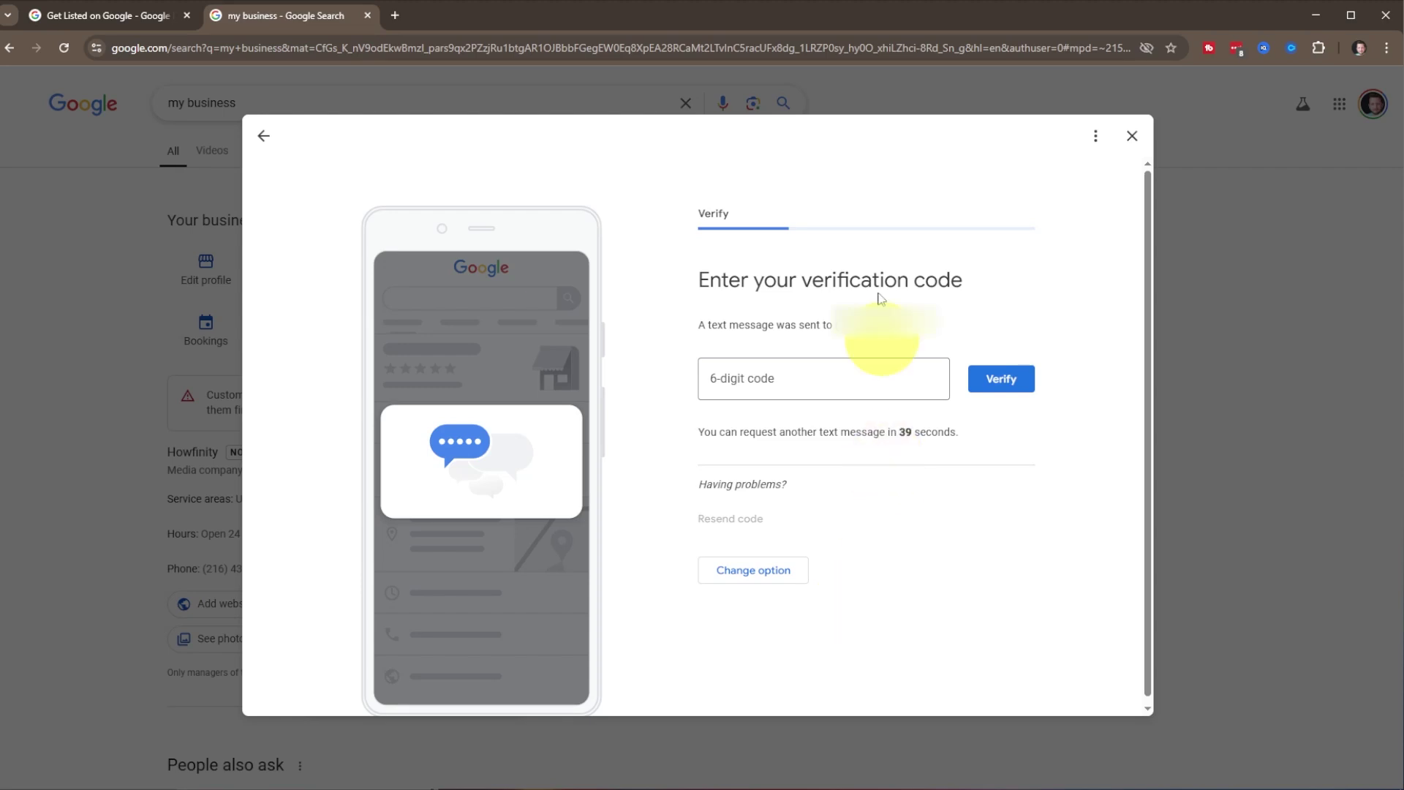
Enter the 6-digit verification code from the text message
{"action": "left_click", "coordinate": [795, 377]}
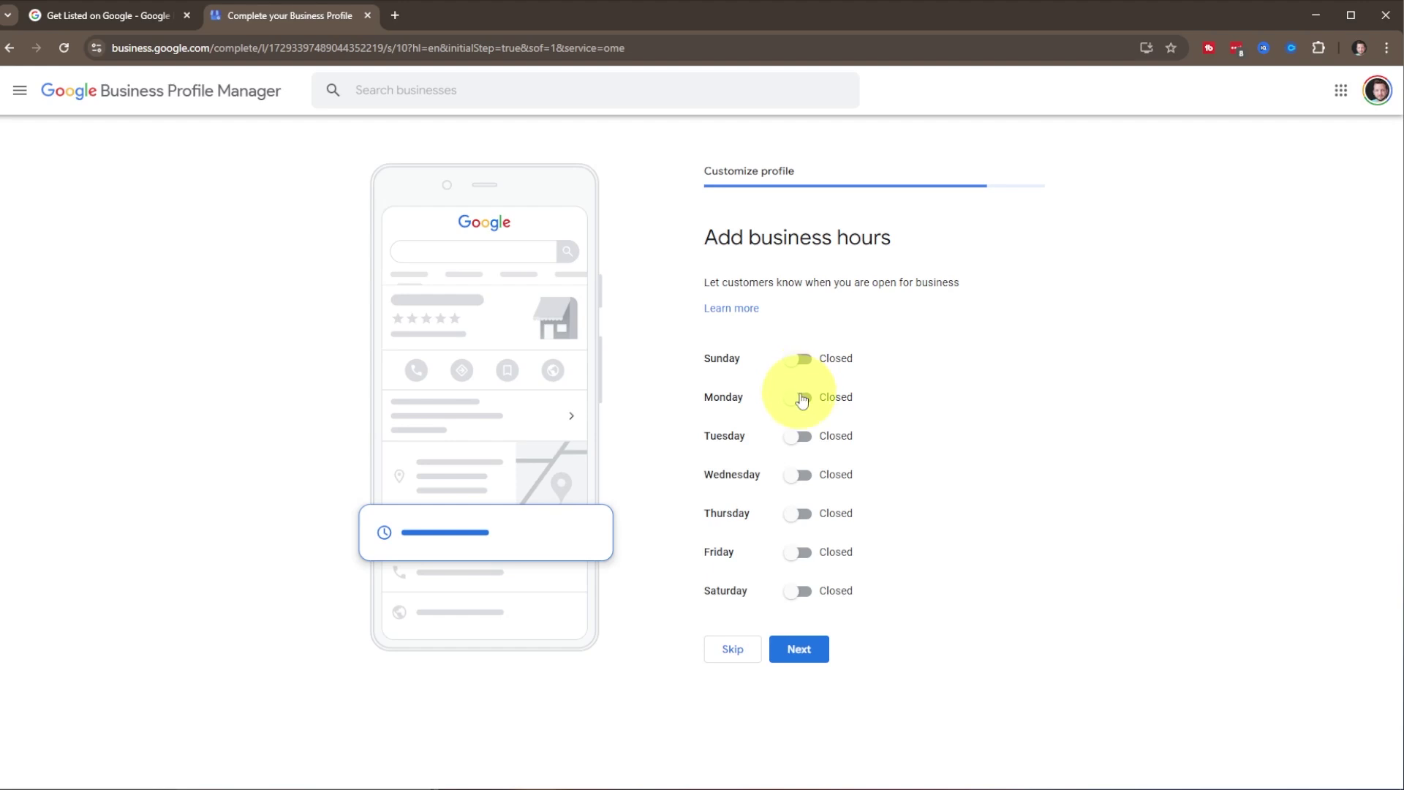
Set Monday through Friday to Open 24 hours, leaving Saturday and Sunday closed
{"action": "left_click", "coordinate": [800, 396]}
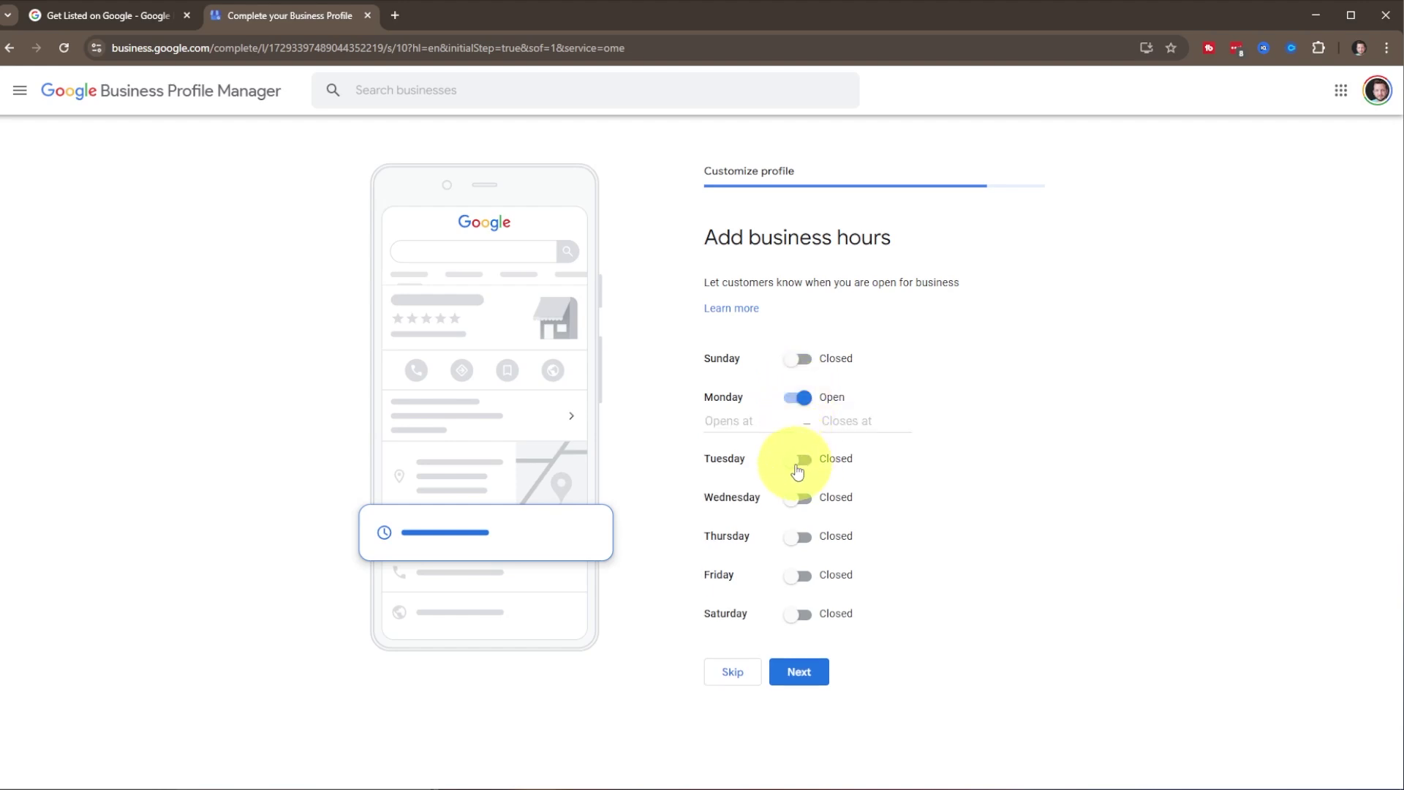
{"action": "left_click", "coordinate": [801, 458]}
{"action": "left_click", "coordinate": [801, 520]}
{"action": "left_click", "coordinate": [802, 620]}
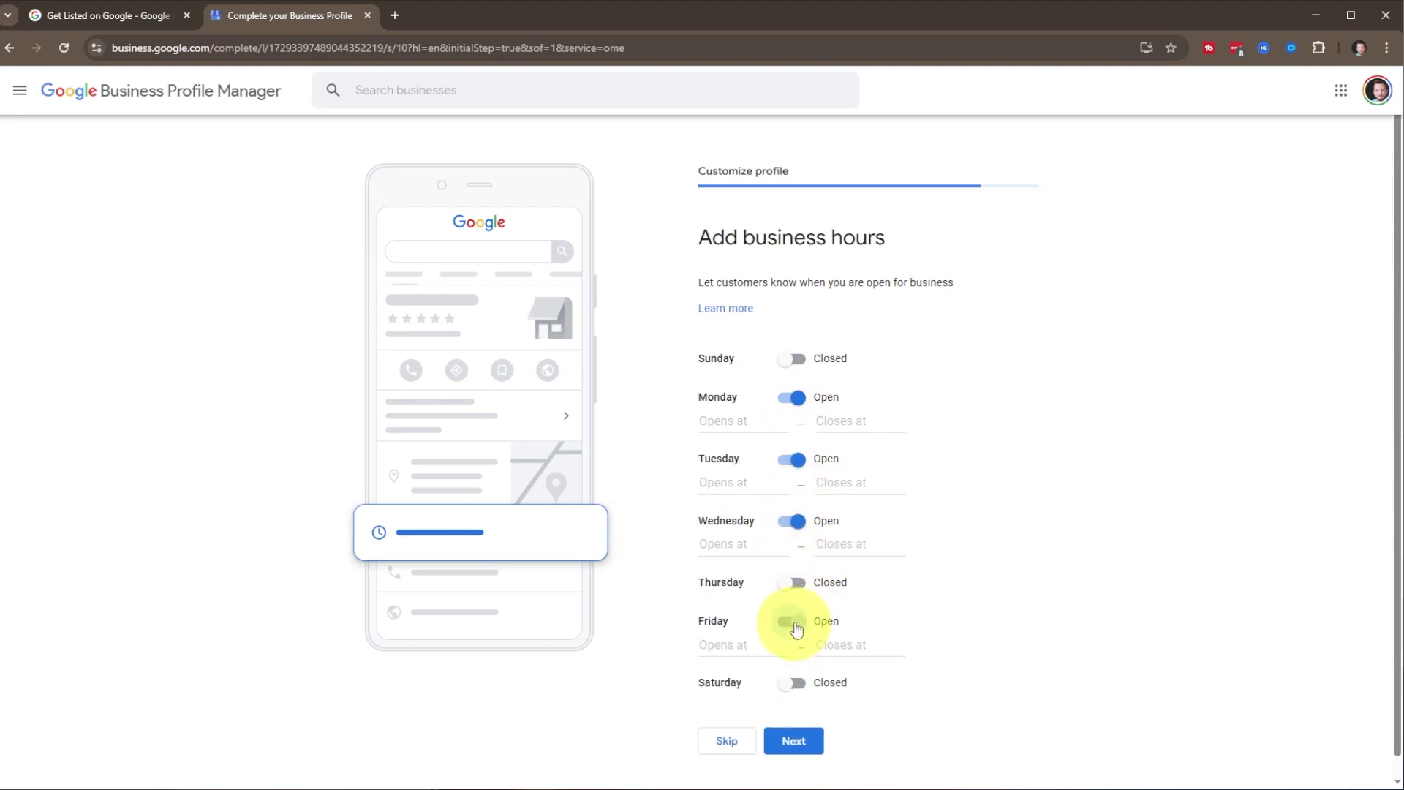
{"action": "left_click", "coordinate": [801, 582]}
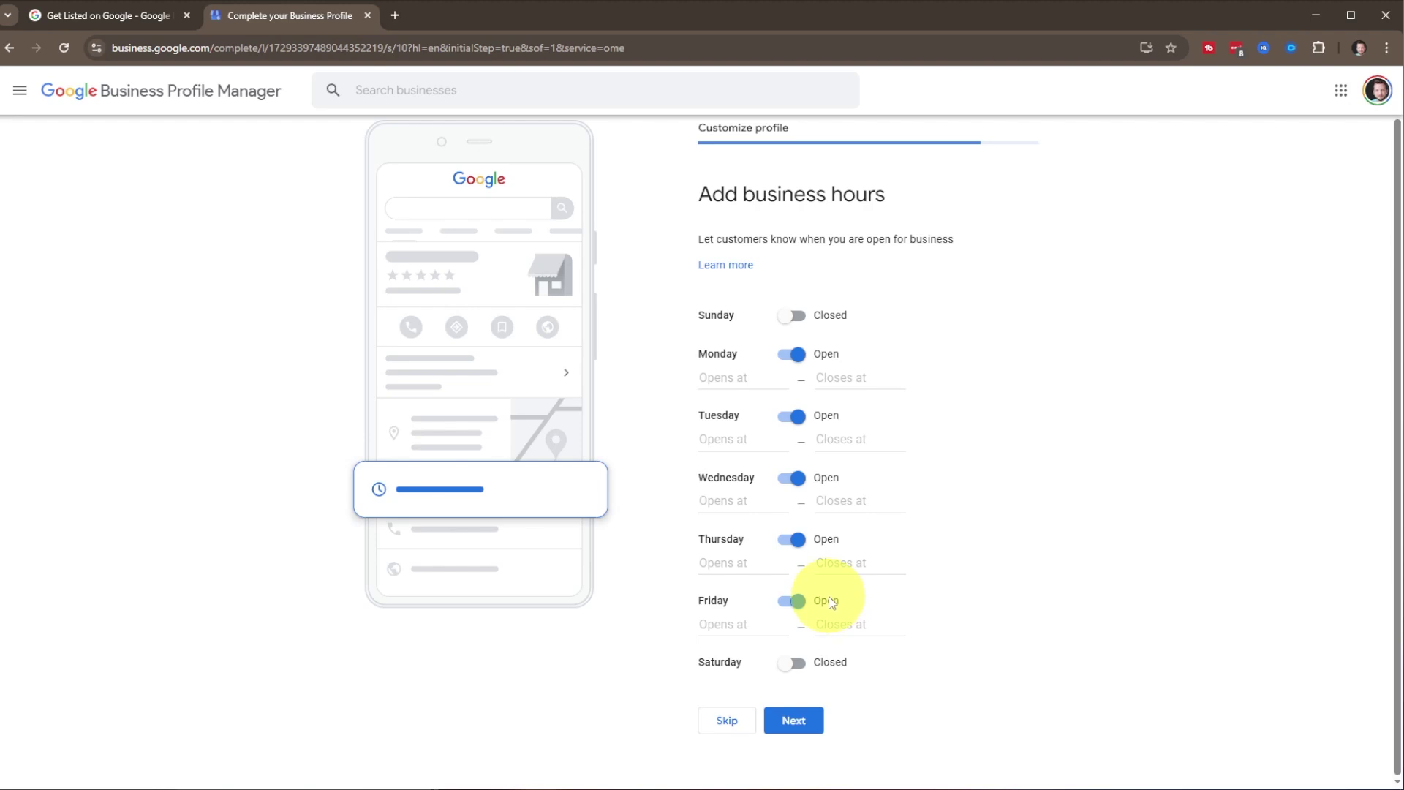
{"action": "left_click", "coordinate": [799, 723]}
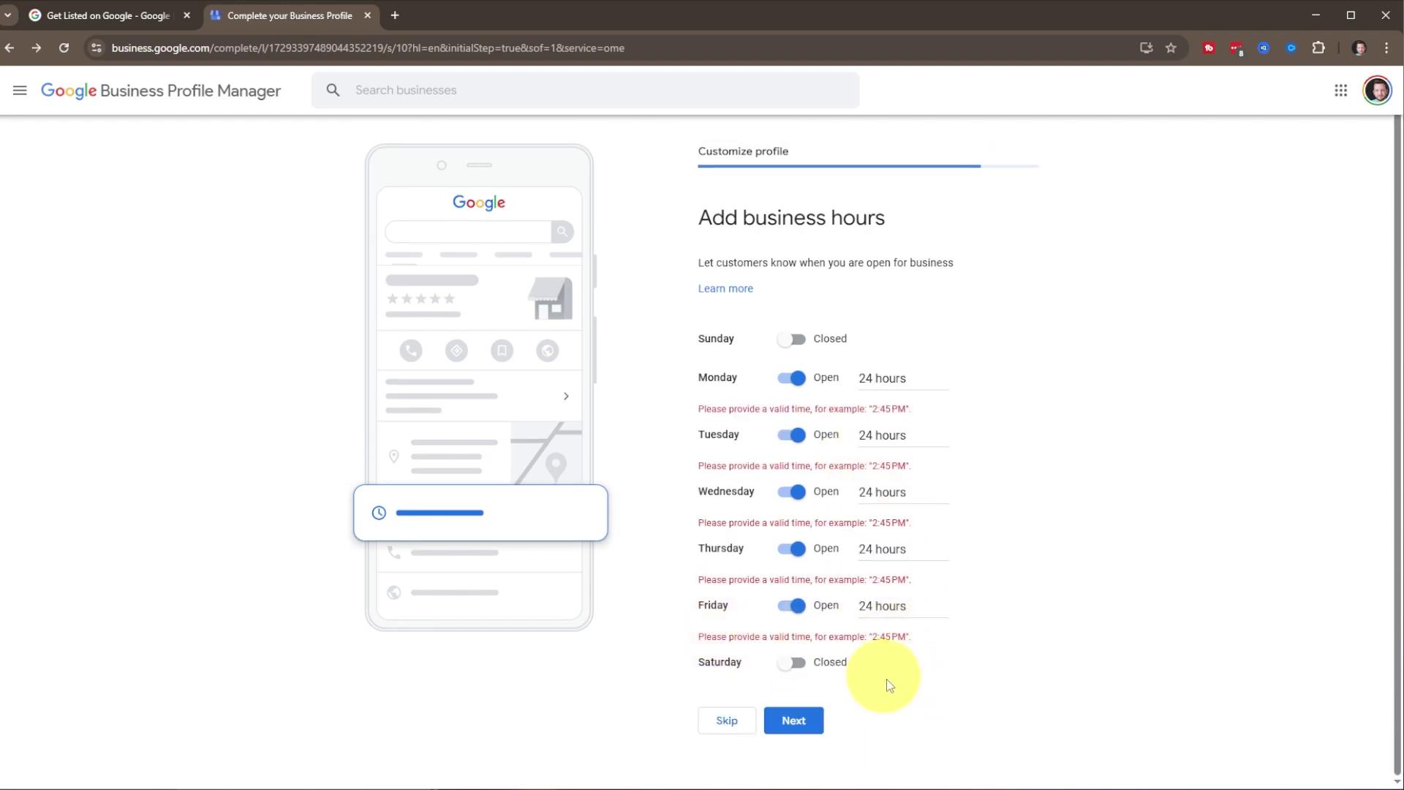
{"action": "left_click", "coordinate": [805, 724]}
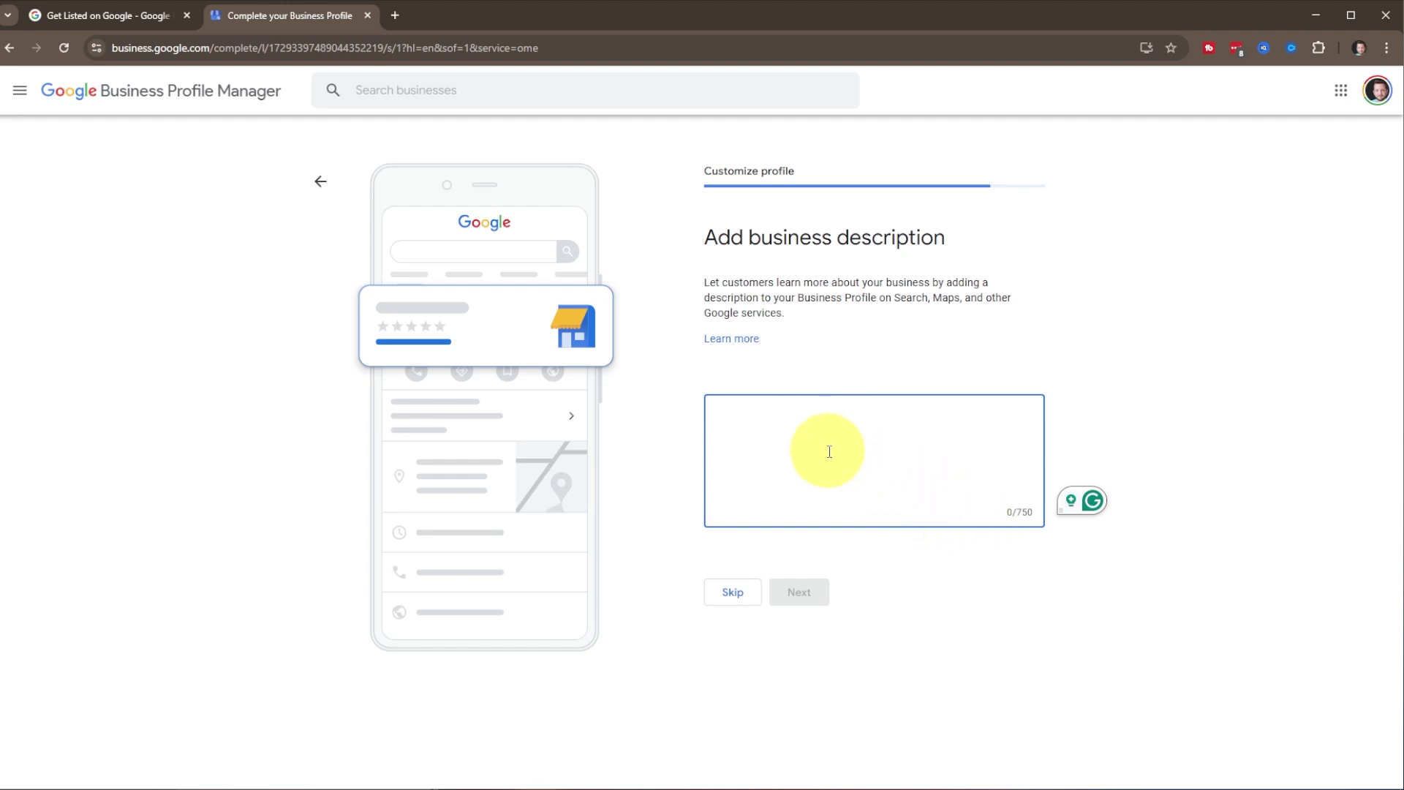
Paste the description 'YouTube channel covering tech tutorials.' and save it
{"action": "type", "text": "YouTube channel covering tech tutorials."}
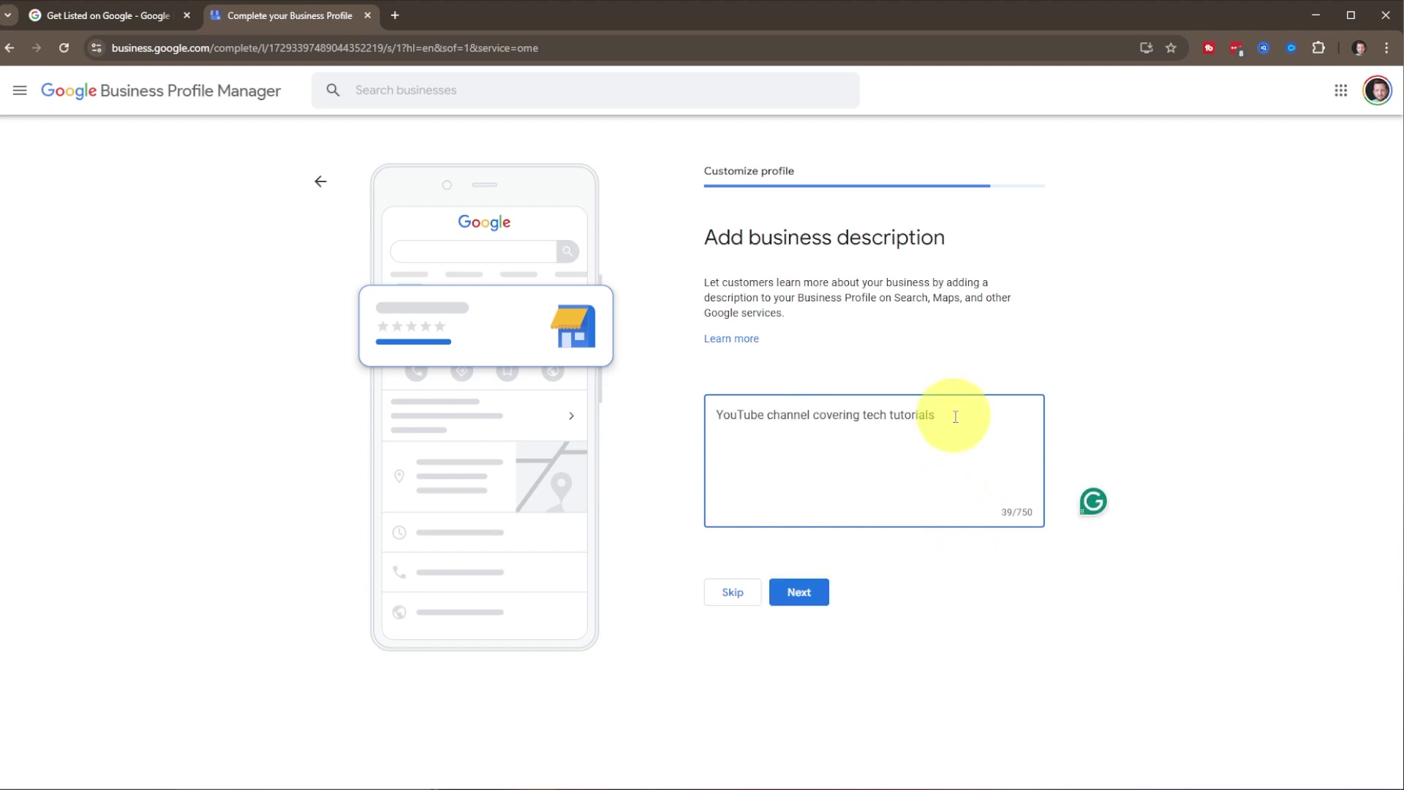
{"action": "left_click", "coordinate": [799, 598]}
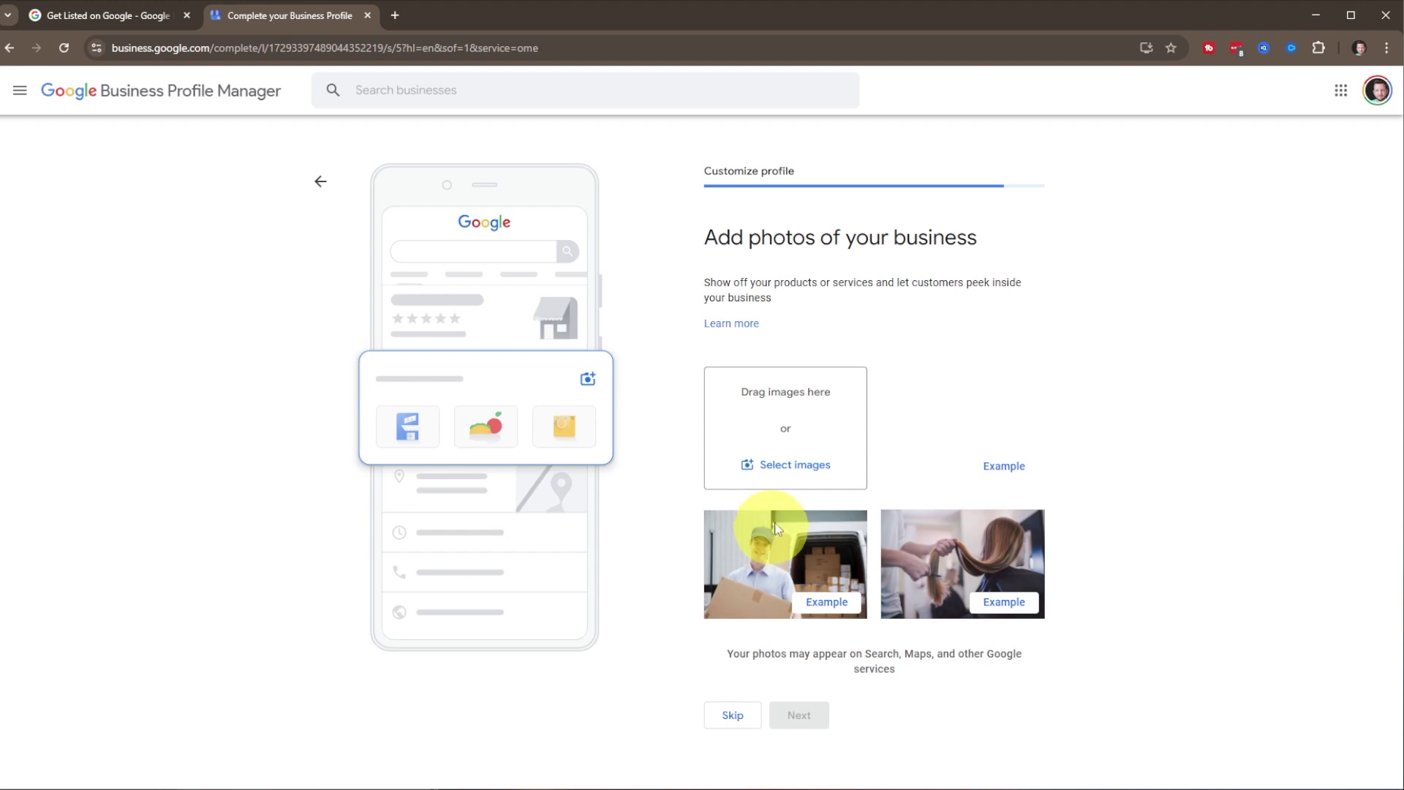
Upload the MoonwardLogoA01 image as a business photo and continue
{"action": "left_click", "coordinate": [819, 464]}
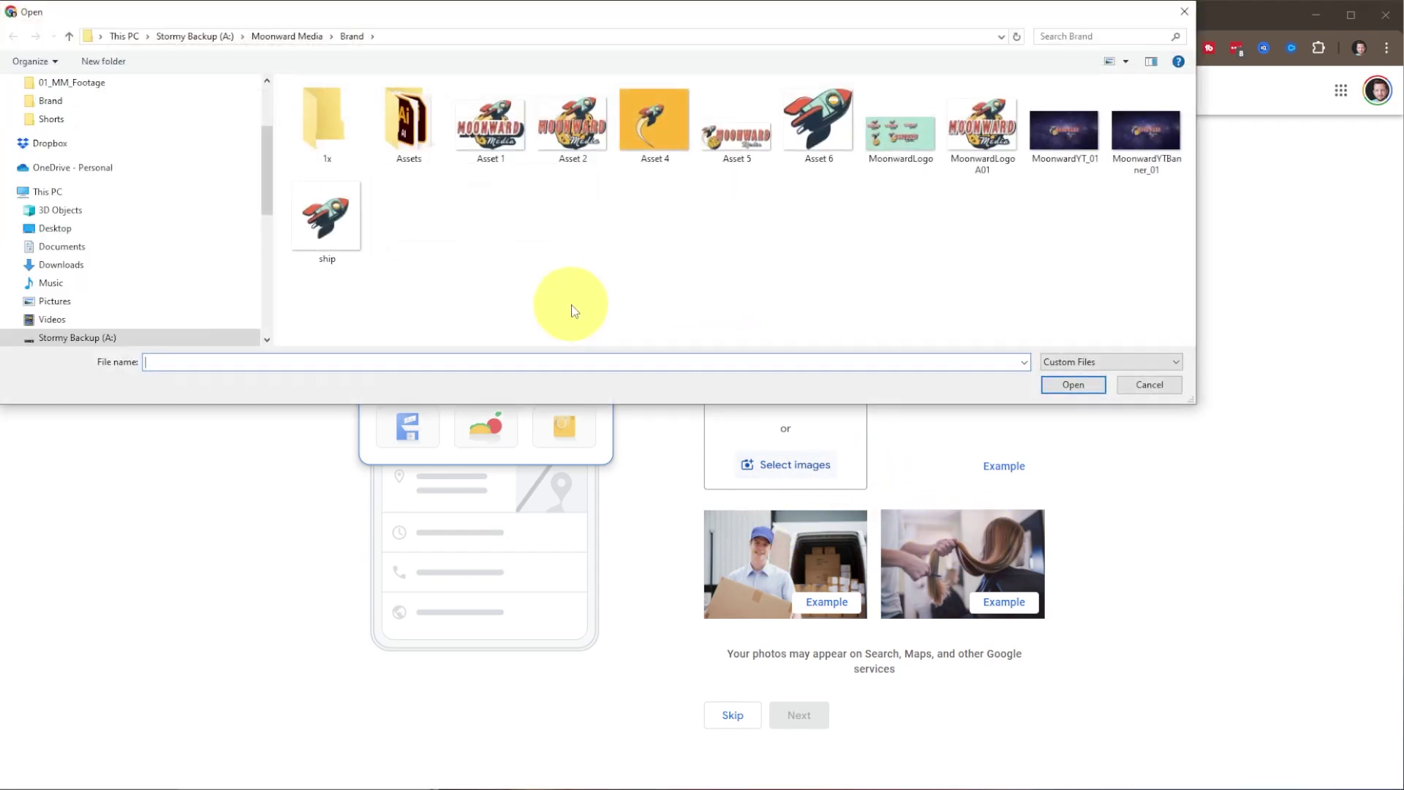
{"action": "left_click", "coordinate": [980, 136]}
{"action": "left_click", "coordinate": [1059, 385]}
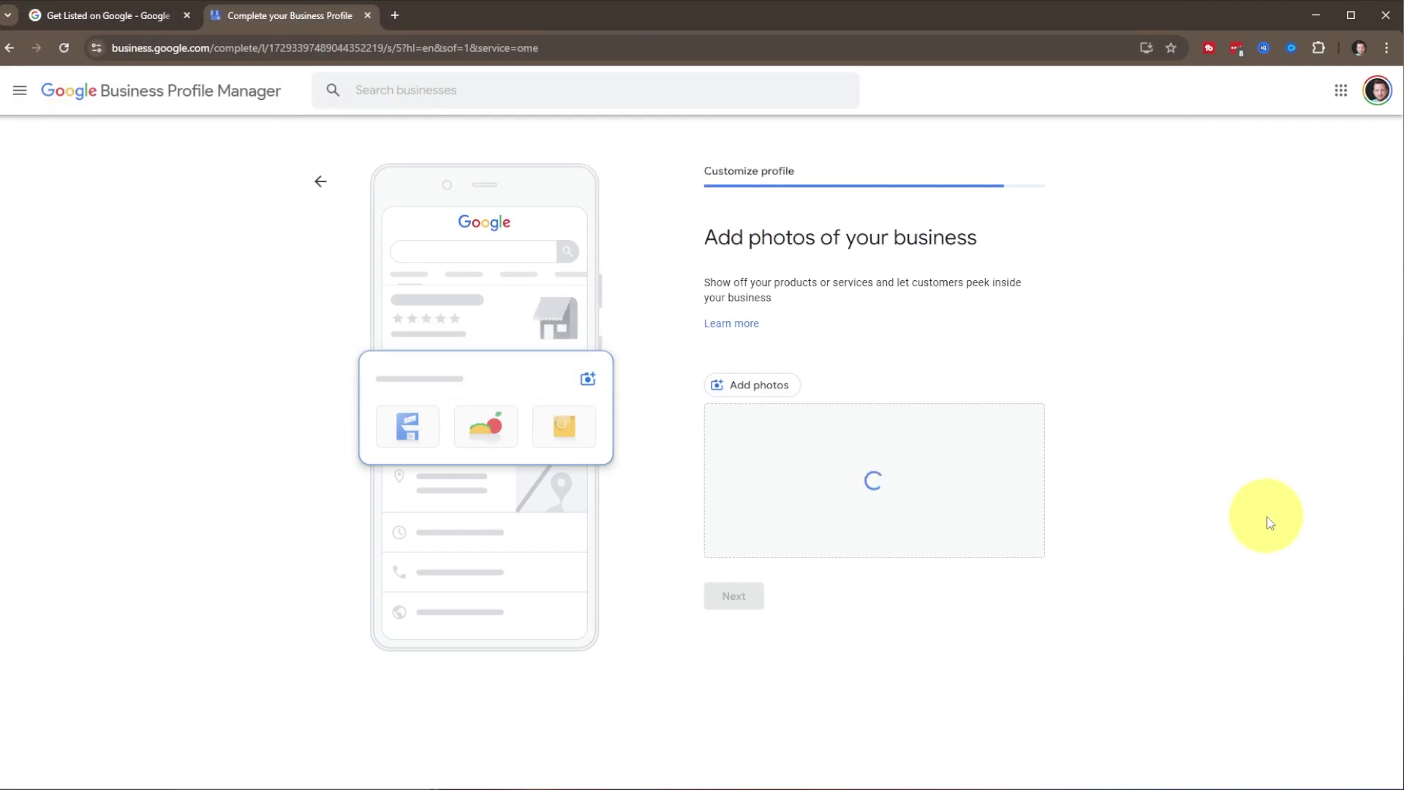
{"action": "left_click", "coordinate": [733, 596]}
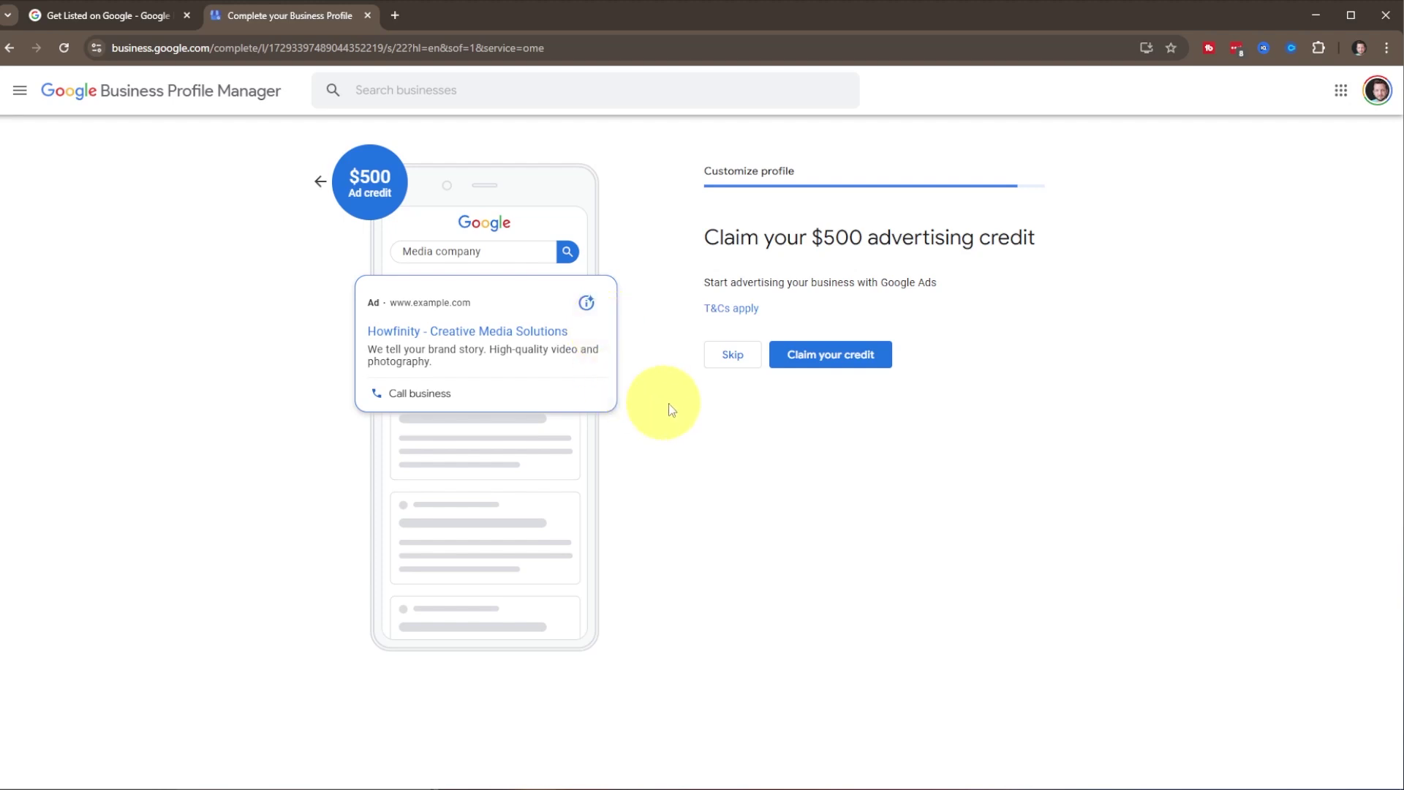
Skip both the $500 advertising credit and the Google Workspace offers
{"action": "left_click", "coordinate": [730, 354]}
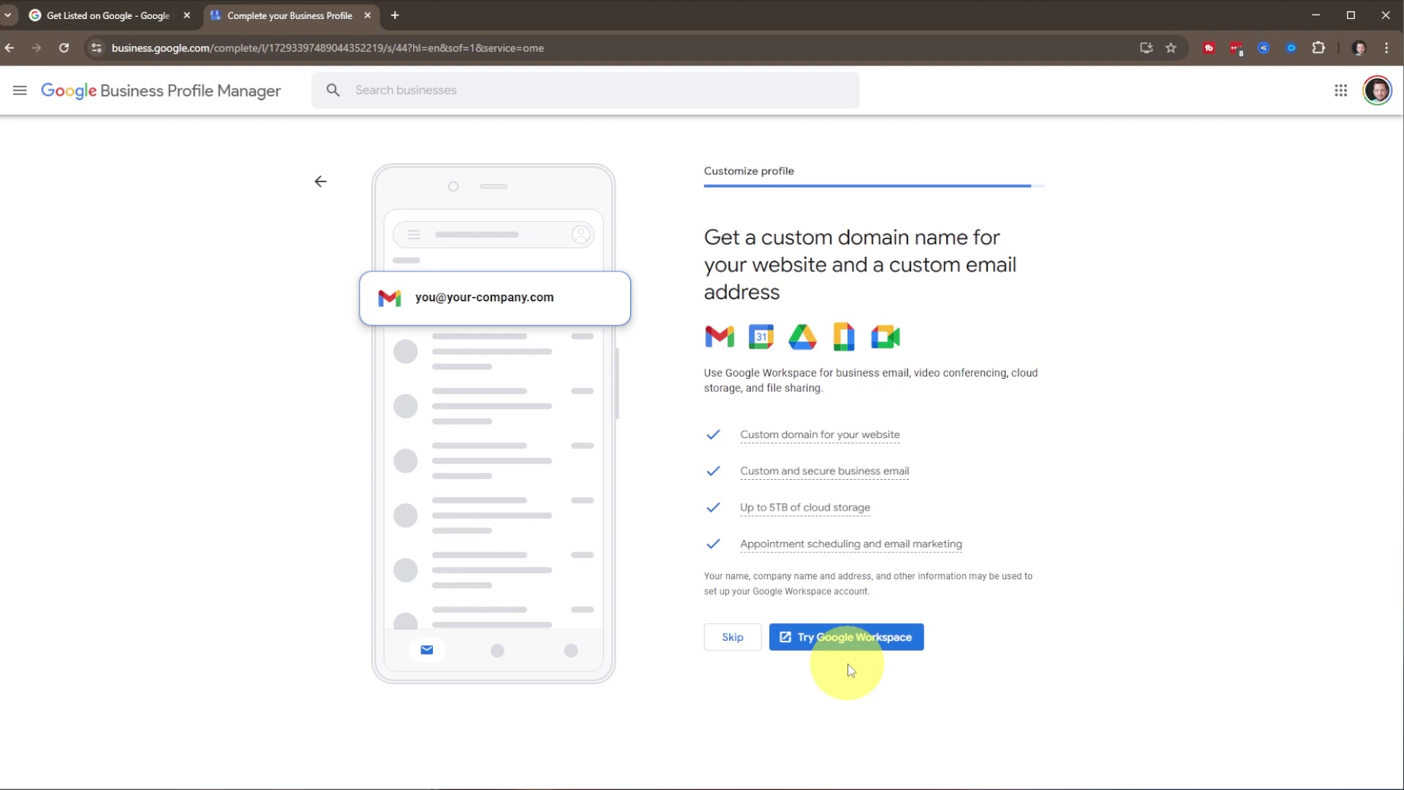
{"action": "left_click", "coordinate": [731, 638]}
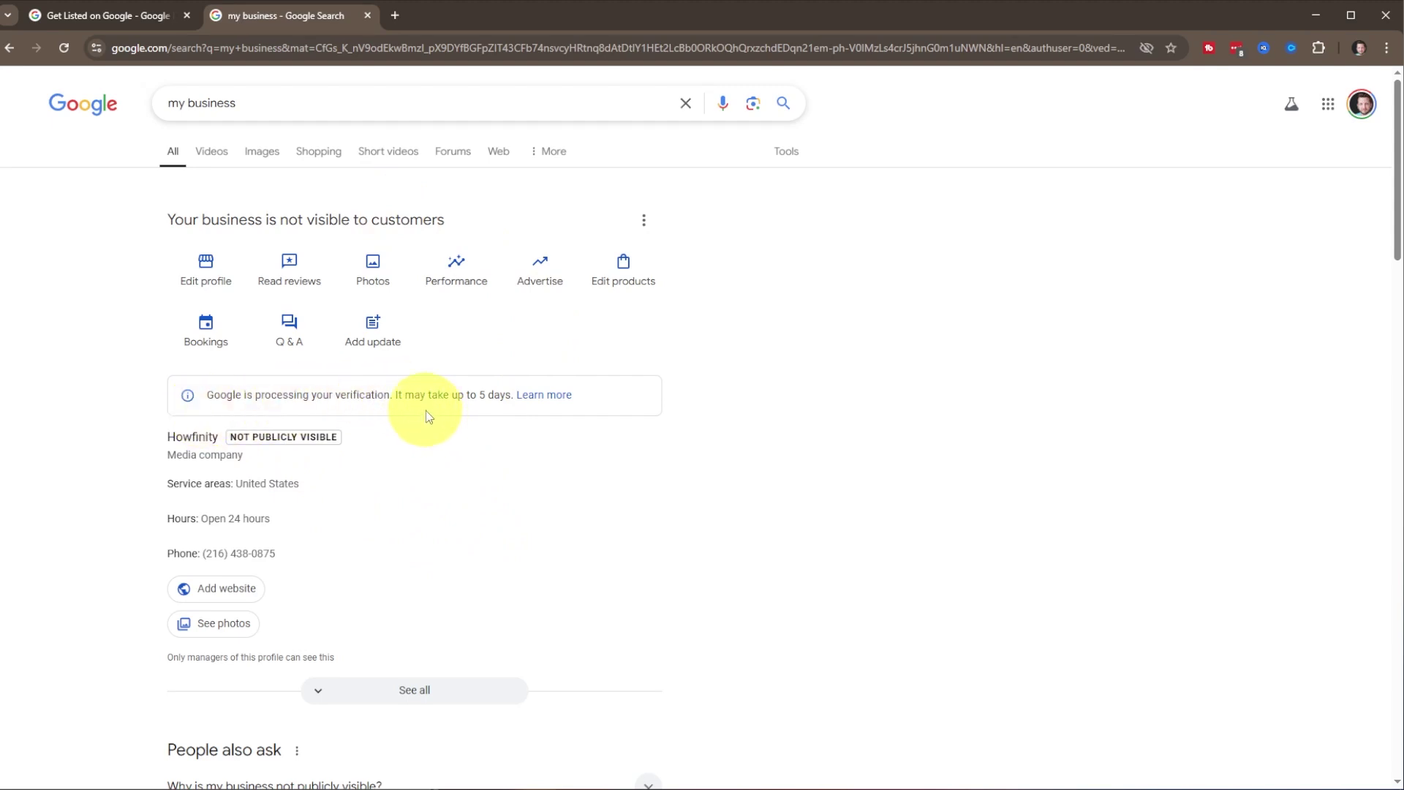
Review Howfinity's business information, checking its Location and Hours sections
{"action": "mouse_move", "coordinate": [358, 486]}
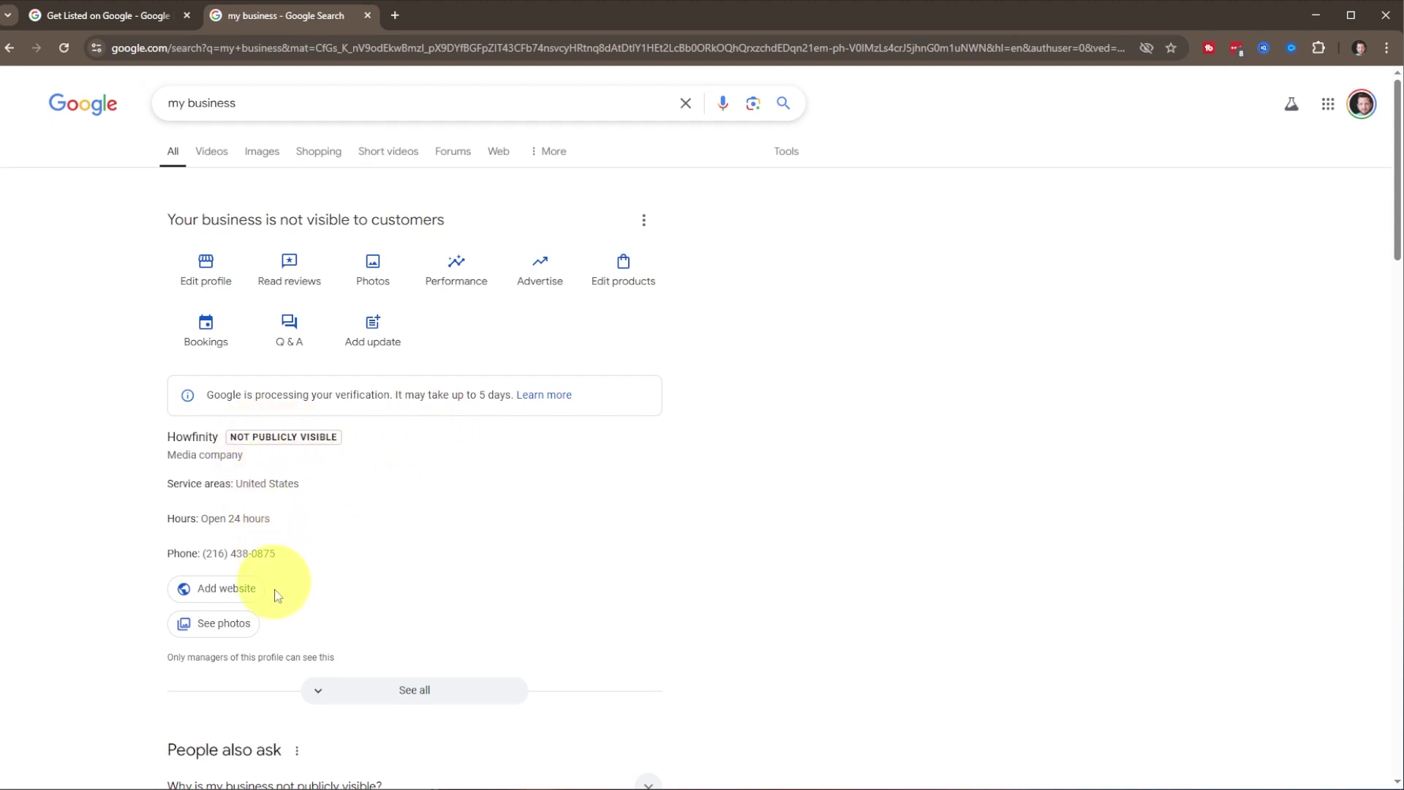
{"action": "scroll", "coordinate": [286, 640], "scroll_direction": "down", "scroll_amount": 3}
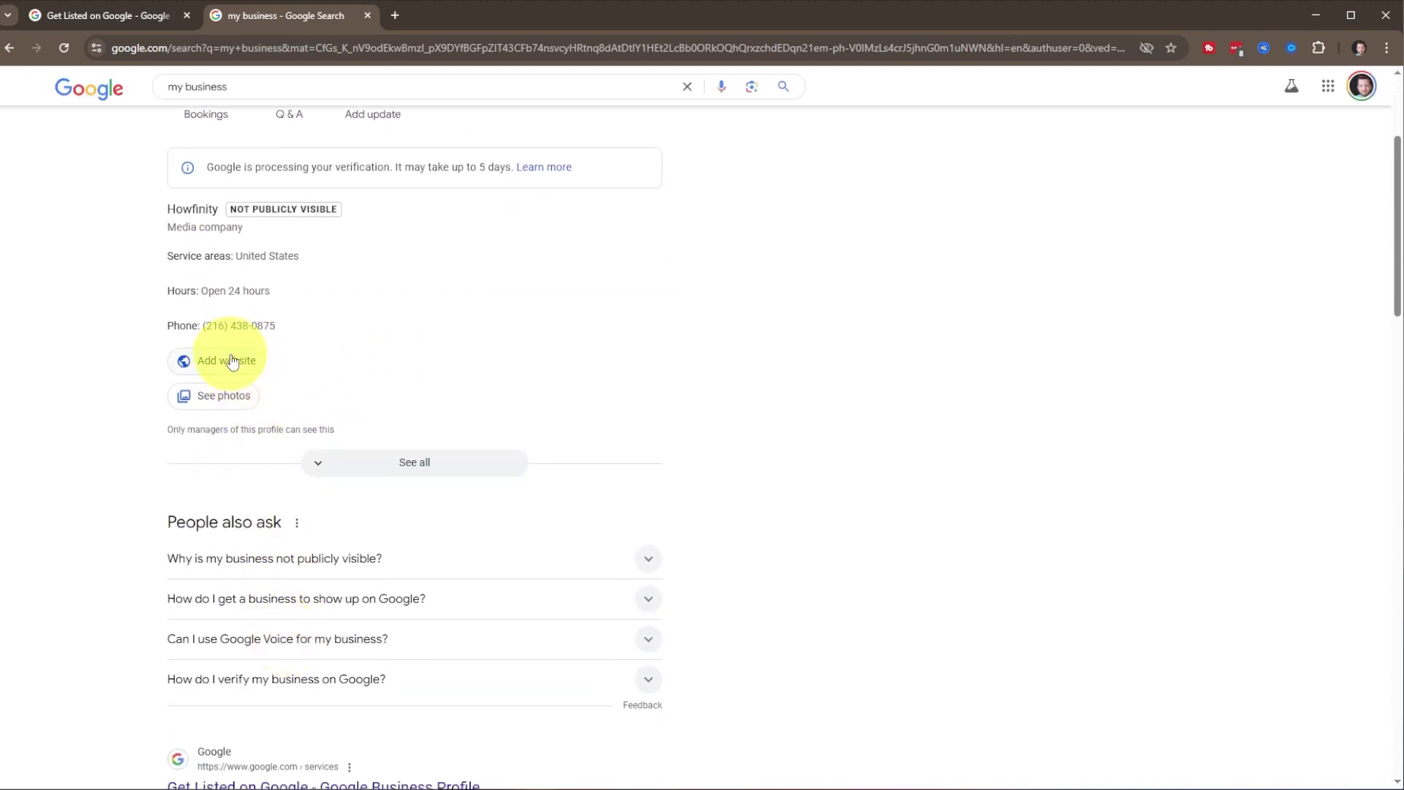
{"action": "scroll", "coordinate": [292, 402], "scroll_direction": "up", "scroll_amount": 3}
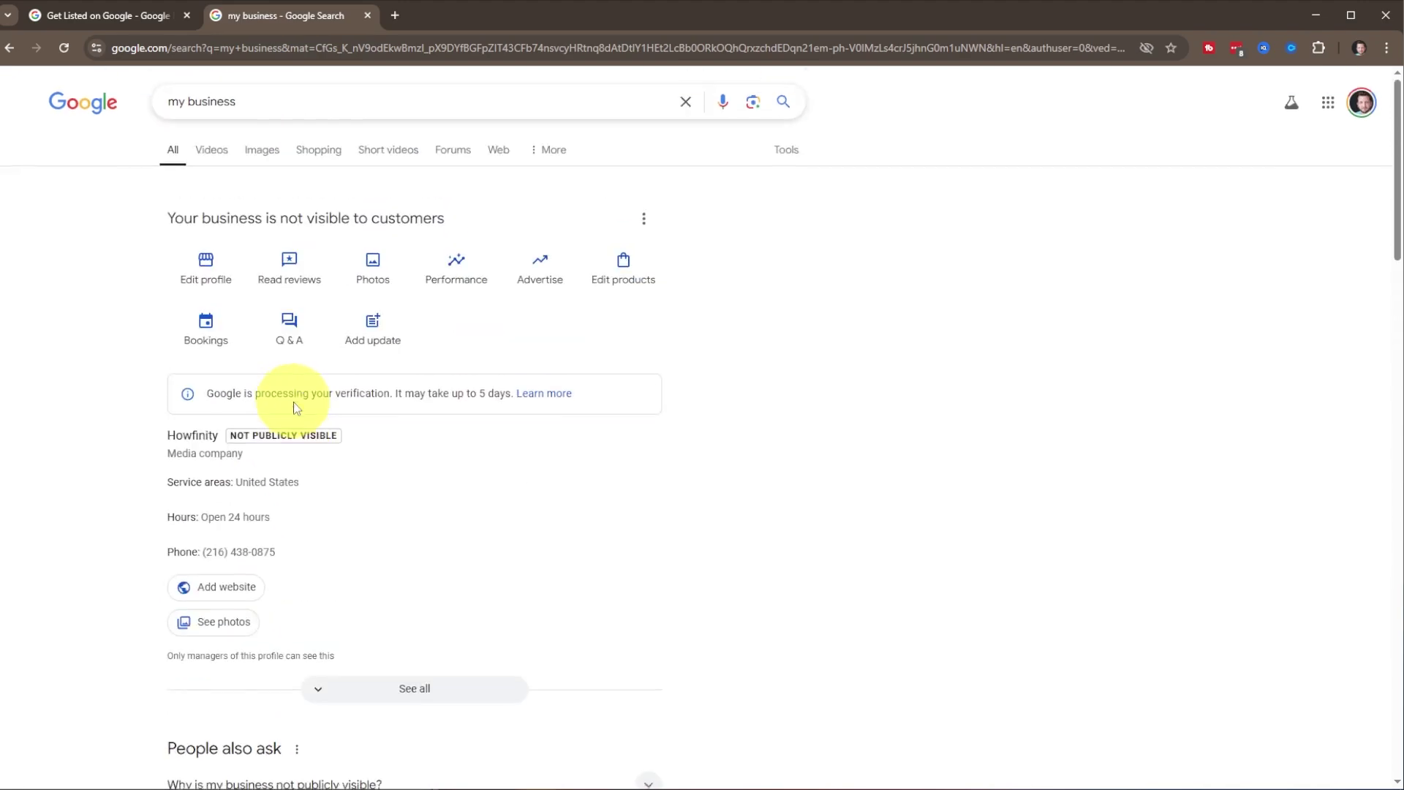
{"action": "left_click", "coordinate": [209, 265]}
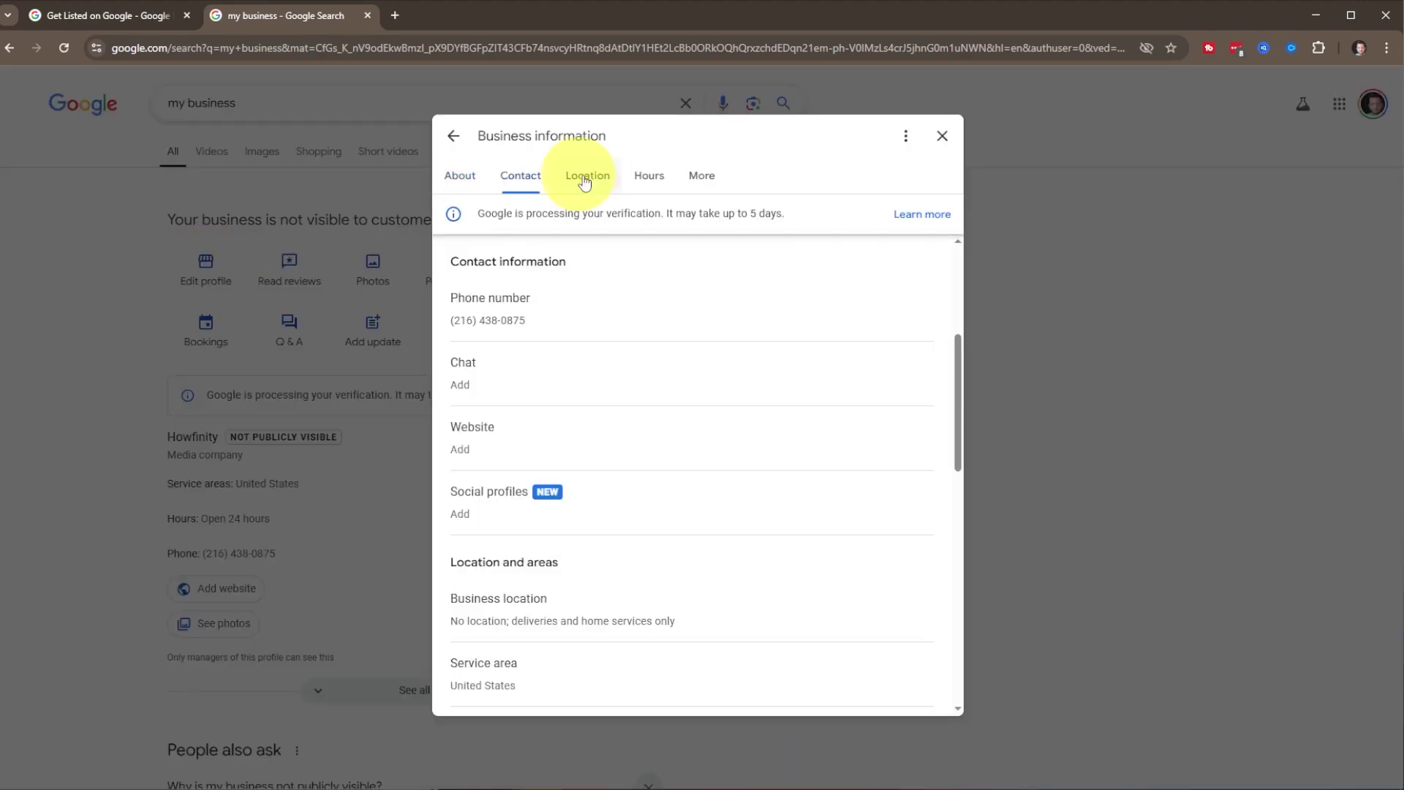
{"action": "left_click", "coordinate": [598, 177]}
{"action": "left_click", "coordinate": [636, 181]}
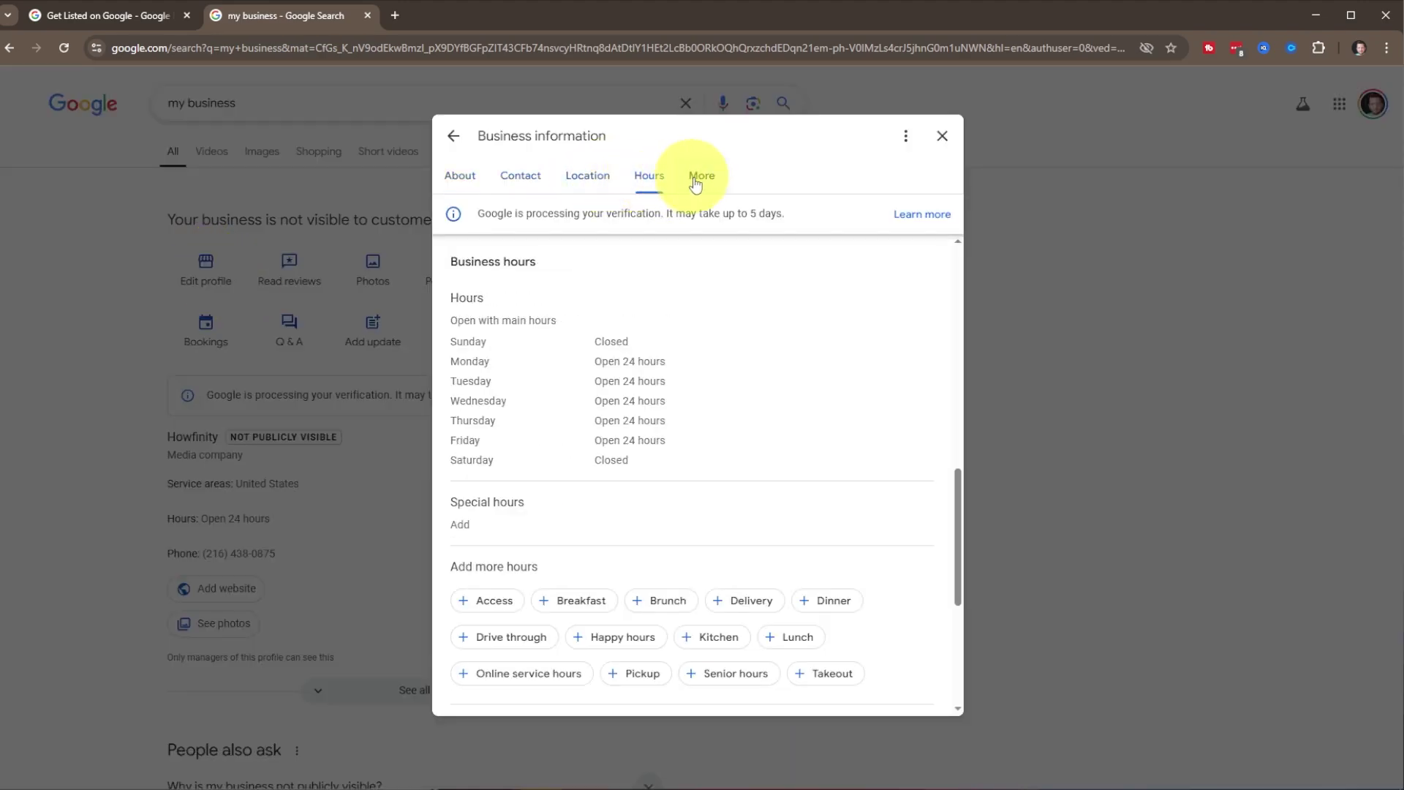
{"action": "left_click", "coordinate": [149, 316]}
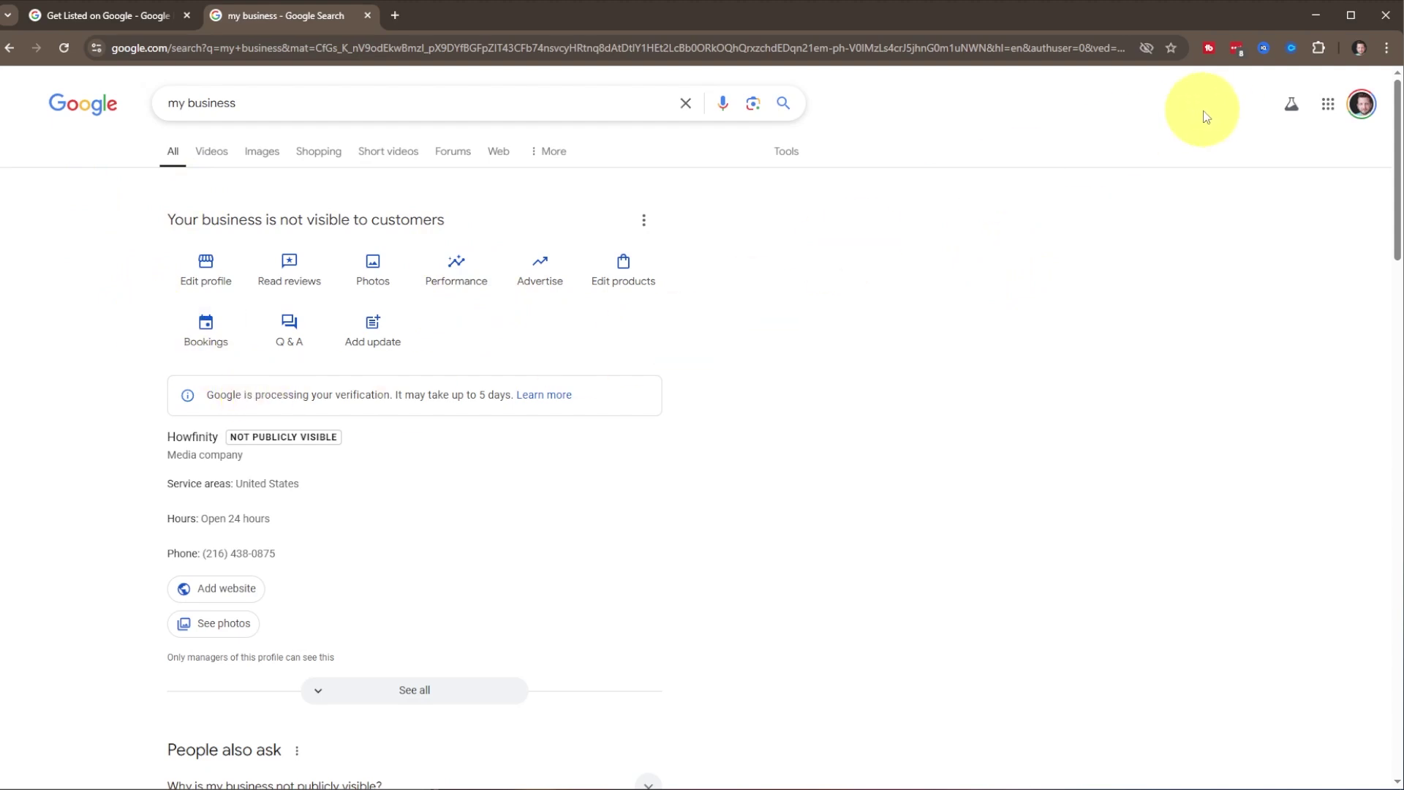
Open Moonward Media's reviews and view its shareable review link
{"action": "left_click", "coordinate": [1332, 108]}
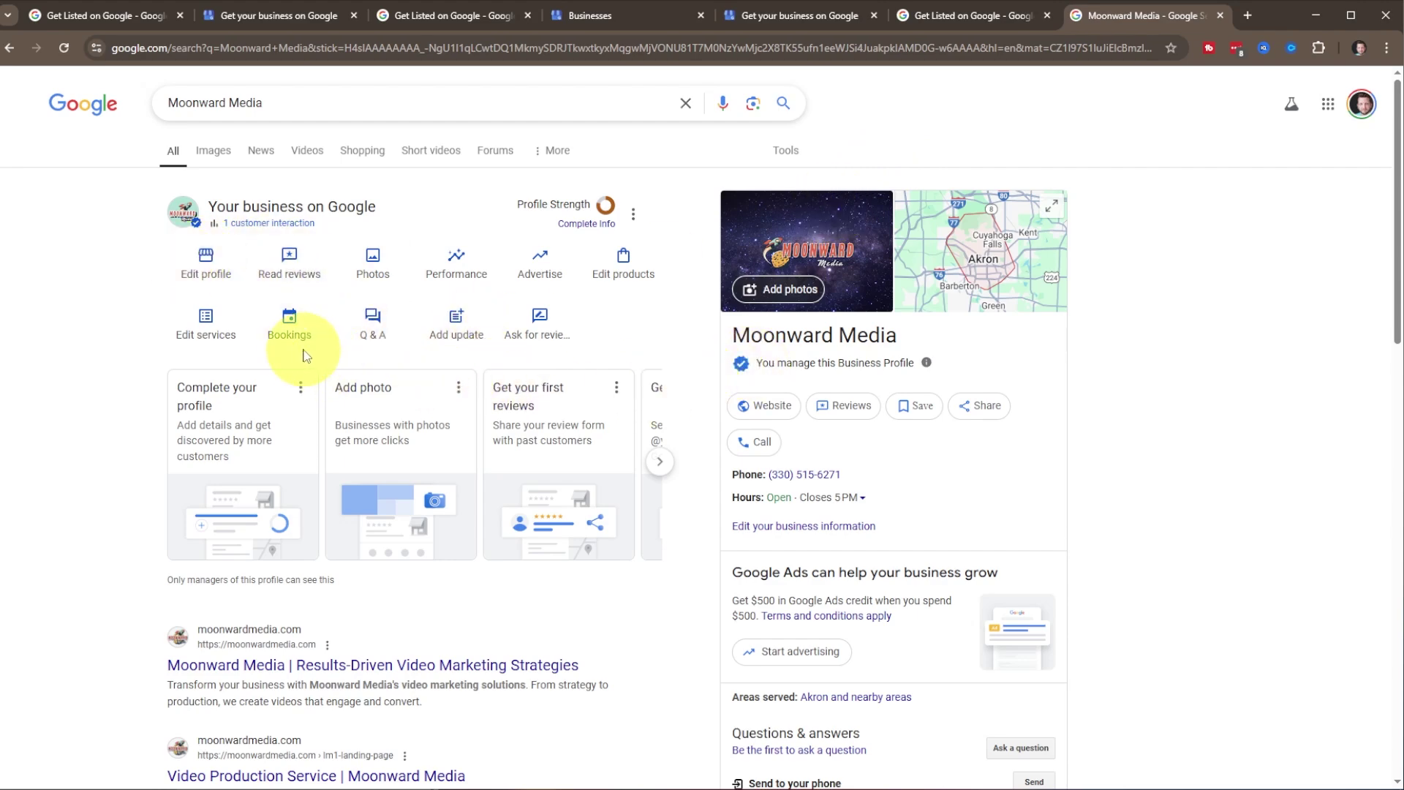
{"action": "left_click", "coordinate": [288, 256]}
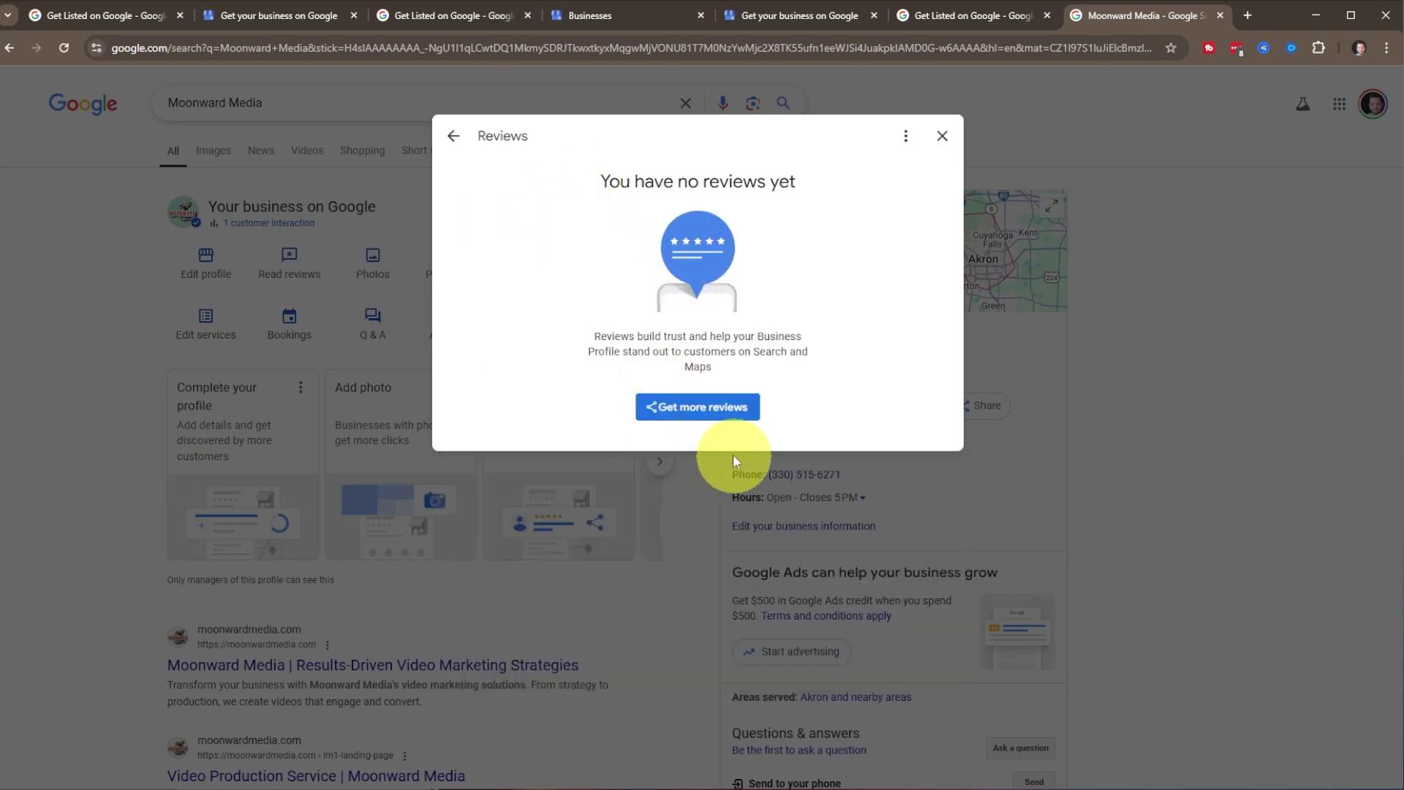
{"action": "left_click", "coordinate": [697, 414]}
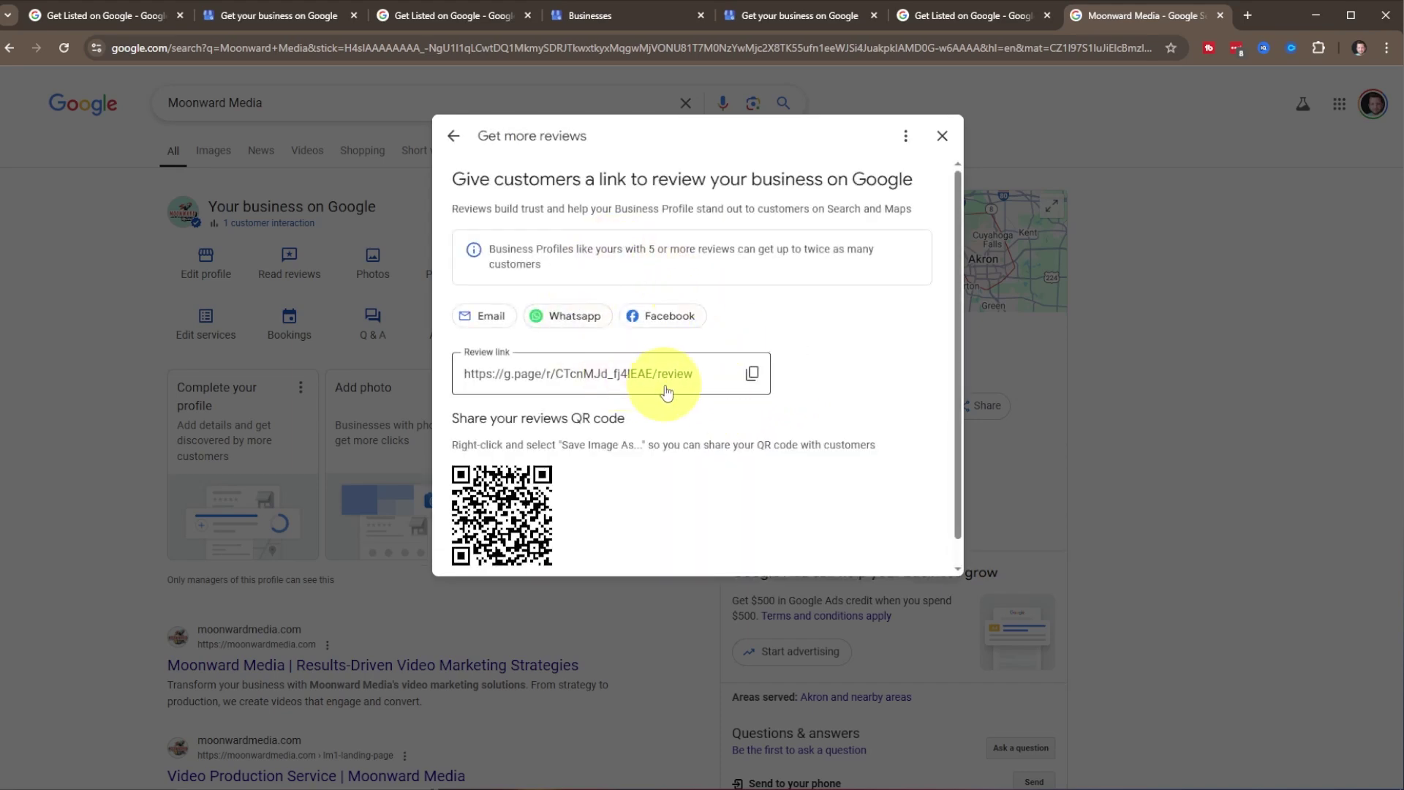
{"action": "left_click", "coordinate": [942, 136]}
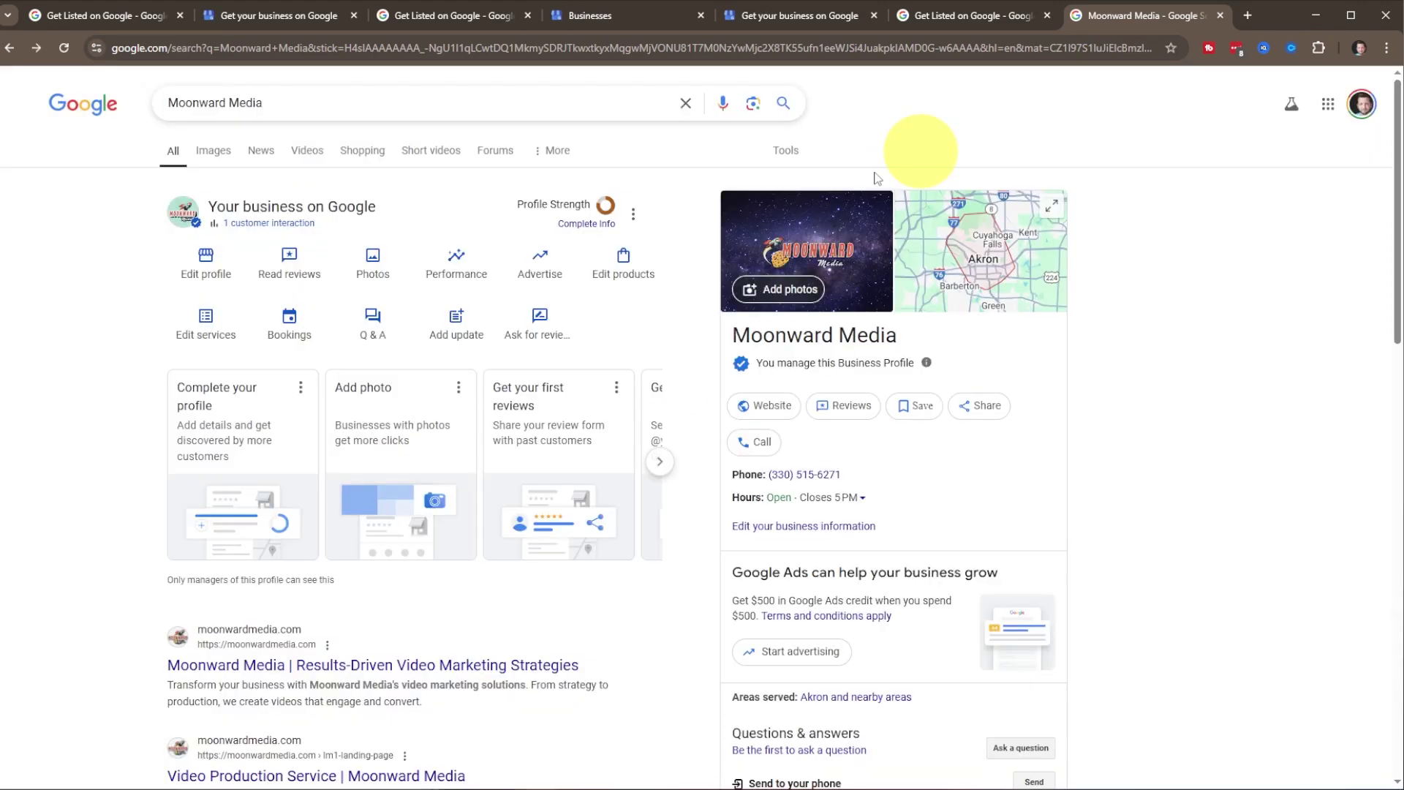
{"action": "left_click", "coordinate": [369, 258]}
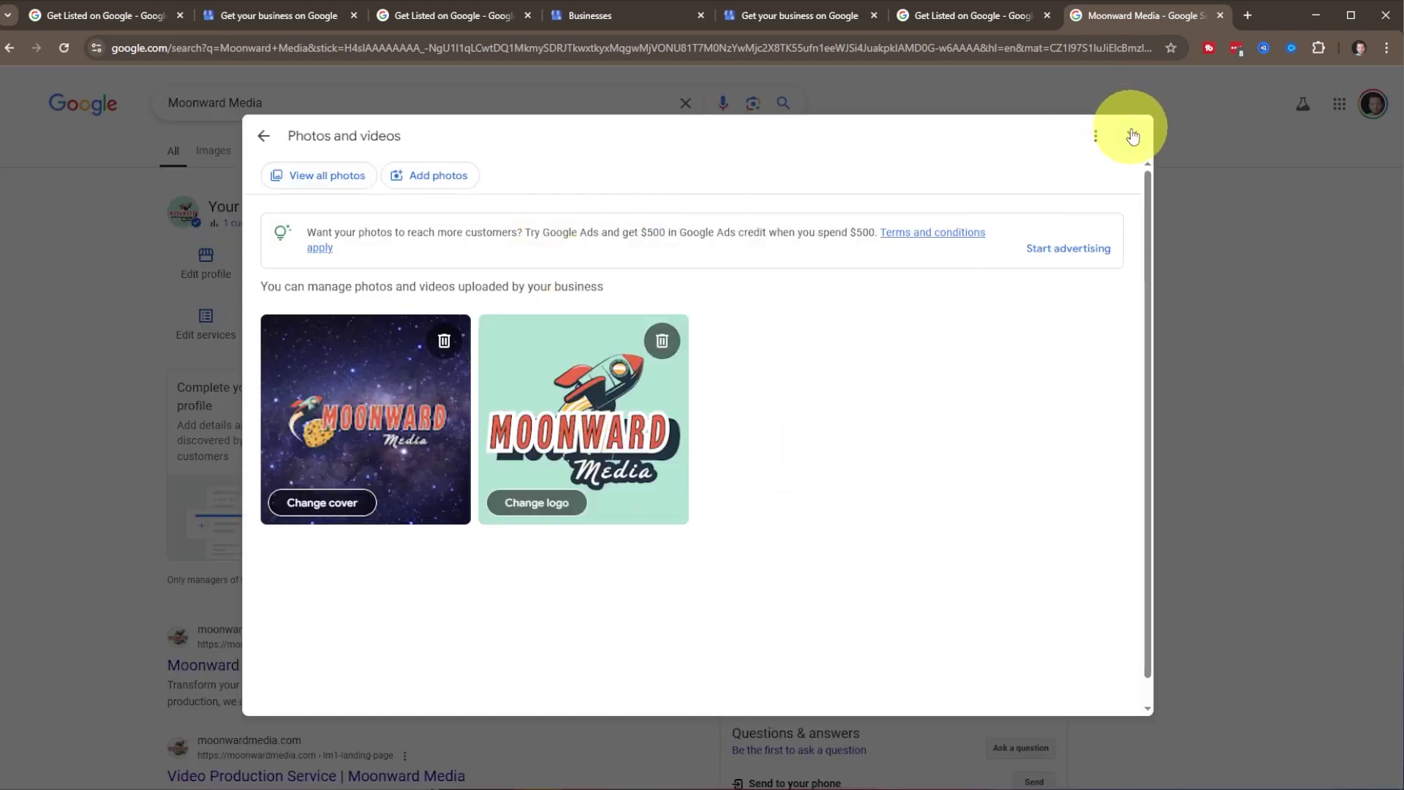
{"action": "left_click", "coordinate": [1133, 136]}
{"action": "left_click", "coordinate": [457, 262]}
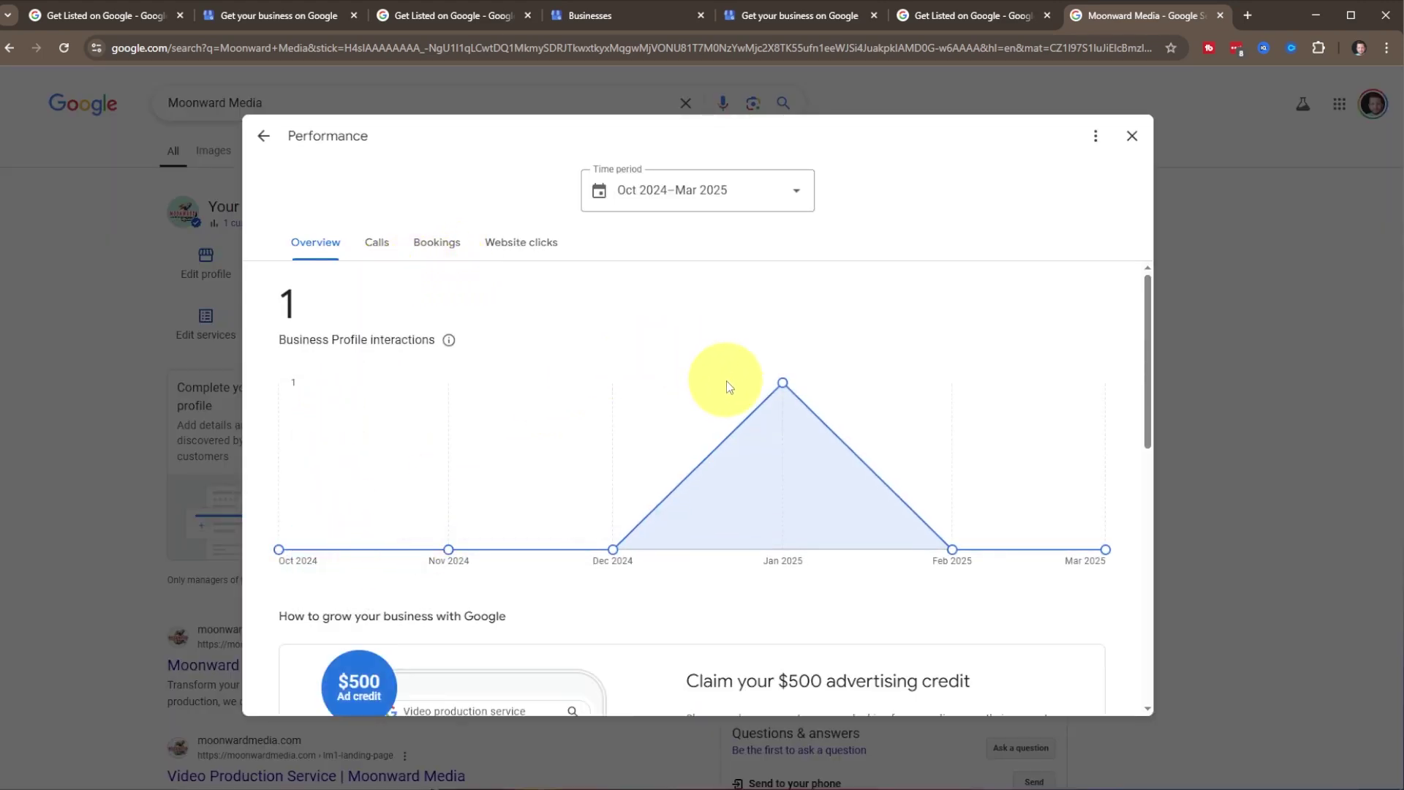
{"action": "scroll", "coordinate": [783, 484], "scroll_direction": "down", "scroll_amount": 8}
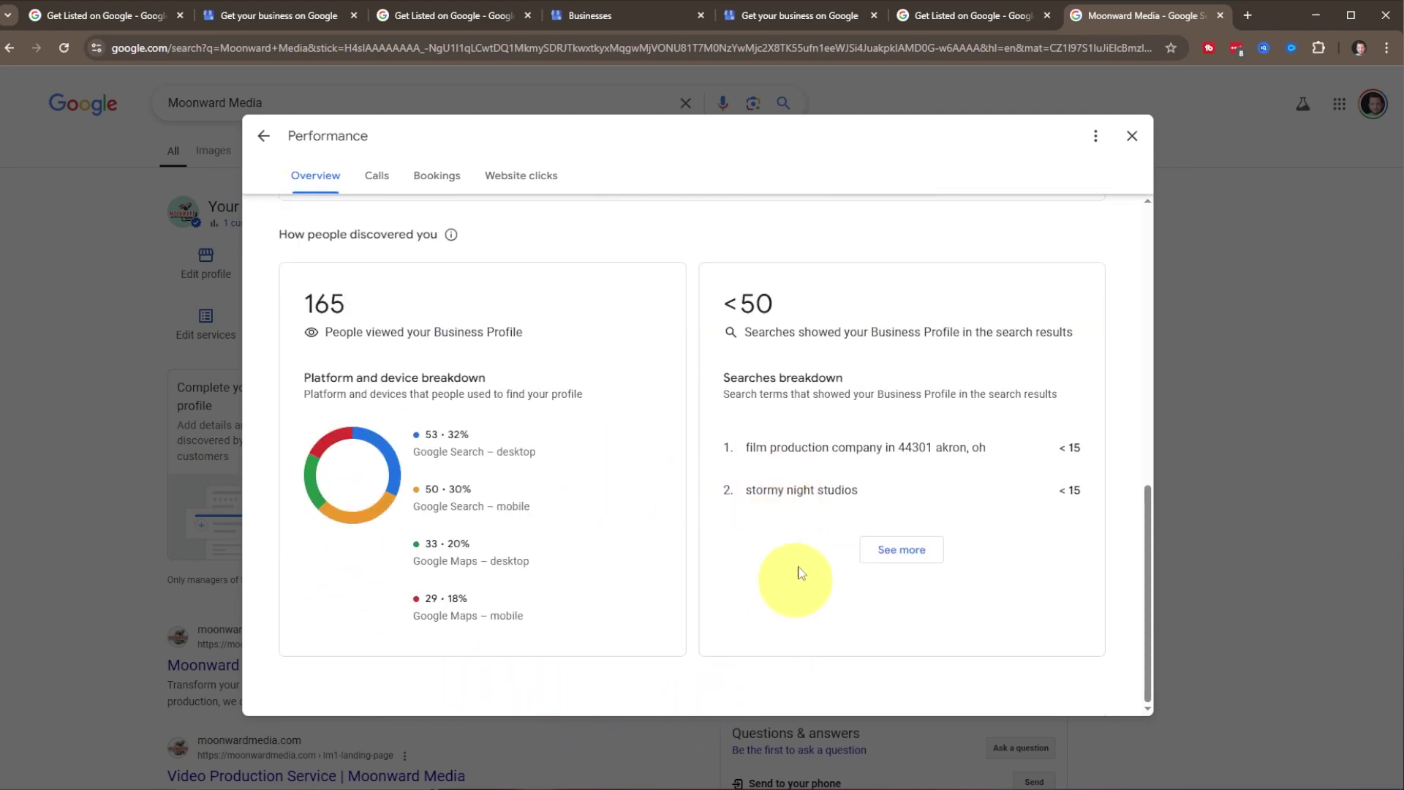
{"action": "scroll", "coordinate": [767, 501], "scroll_direction": "up", "scroll_amount": 8}
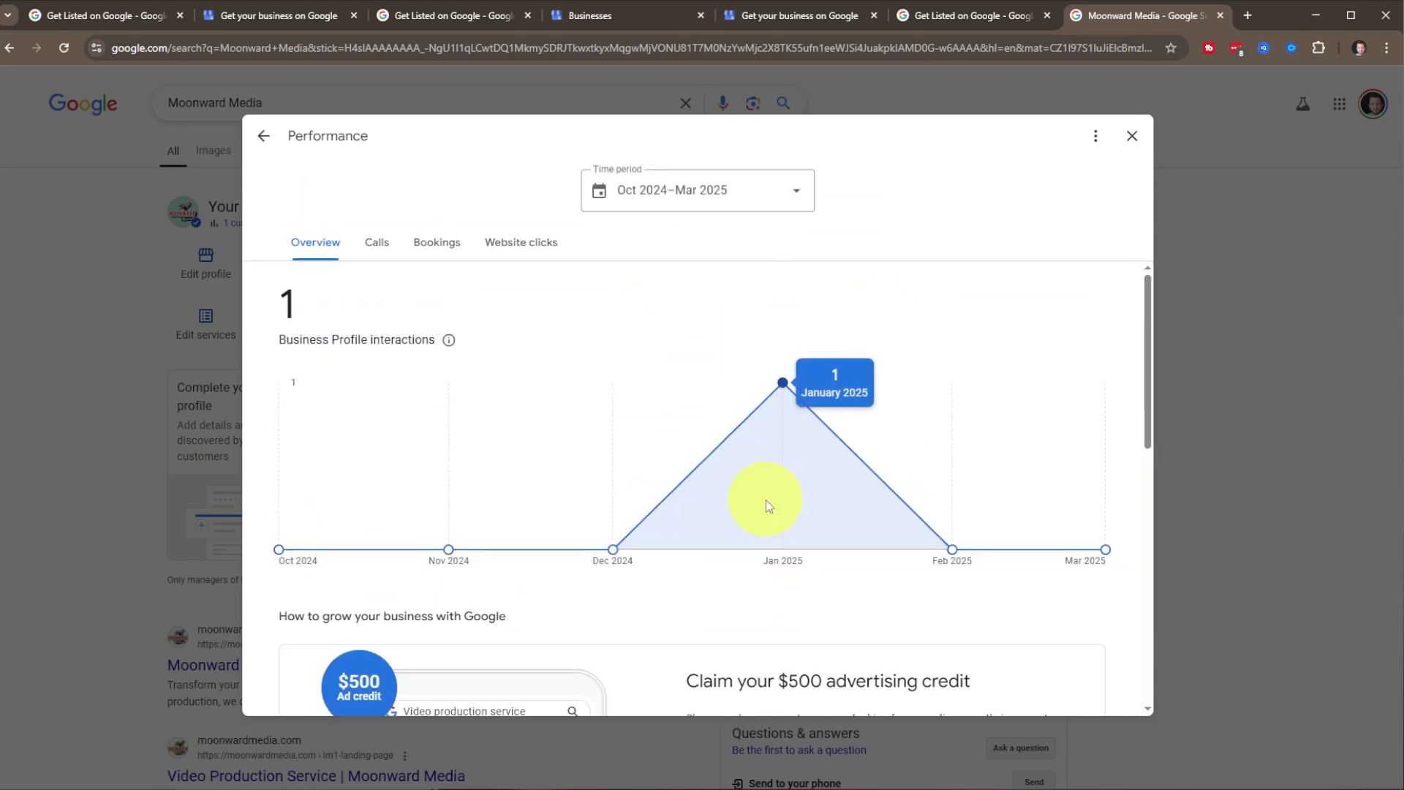
{"action": "scroll", "coordinate": [721, 511], "scroll_direction": "down", "scroll_amount": 4}
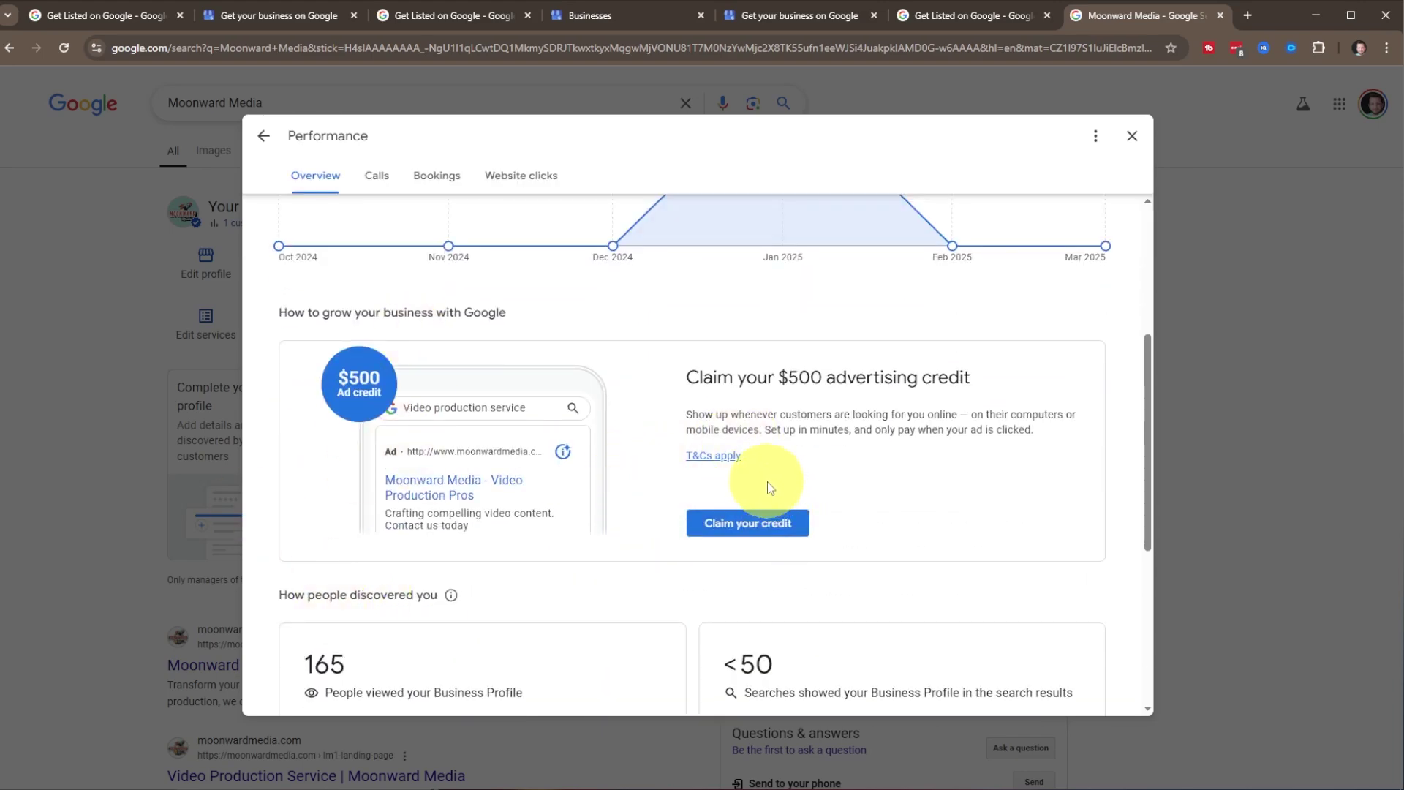
{"action": "left_click", "coordinate": [1131, 136]}
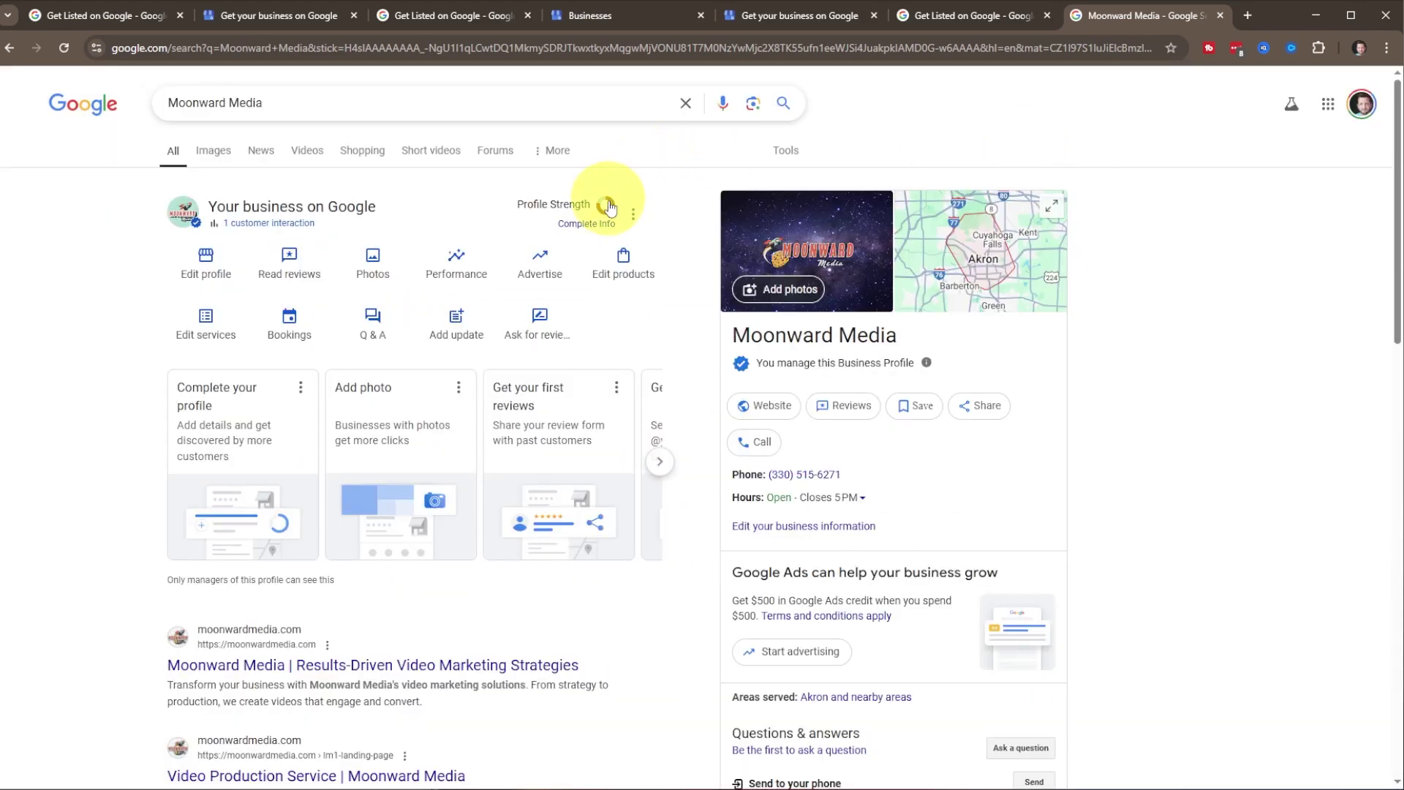
{"action": "left_click", "coordinate": [287, 322]}
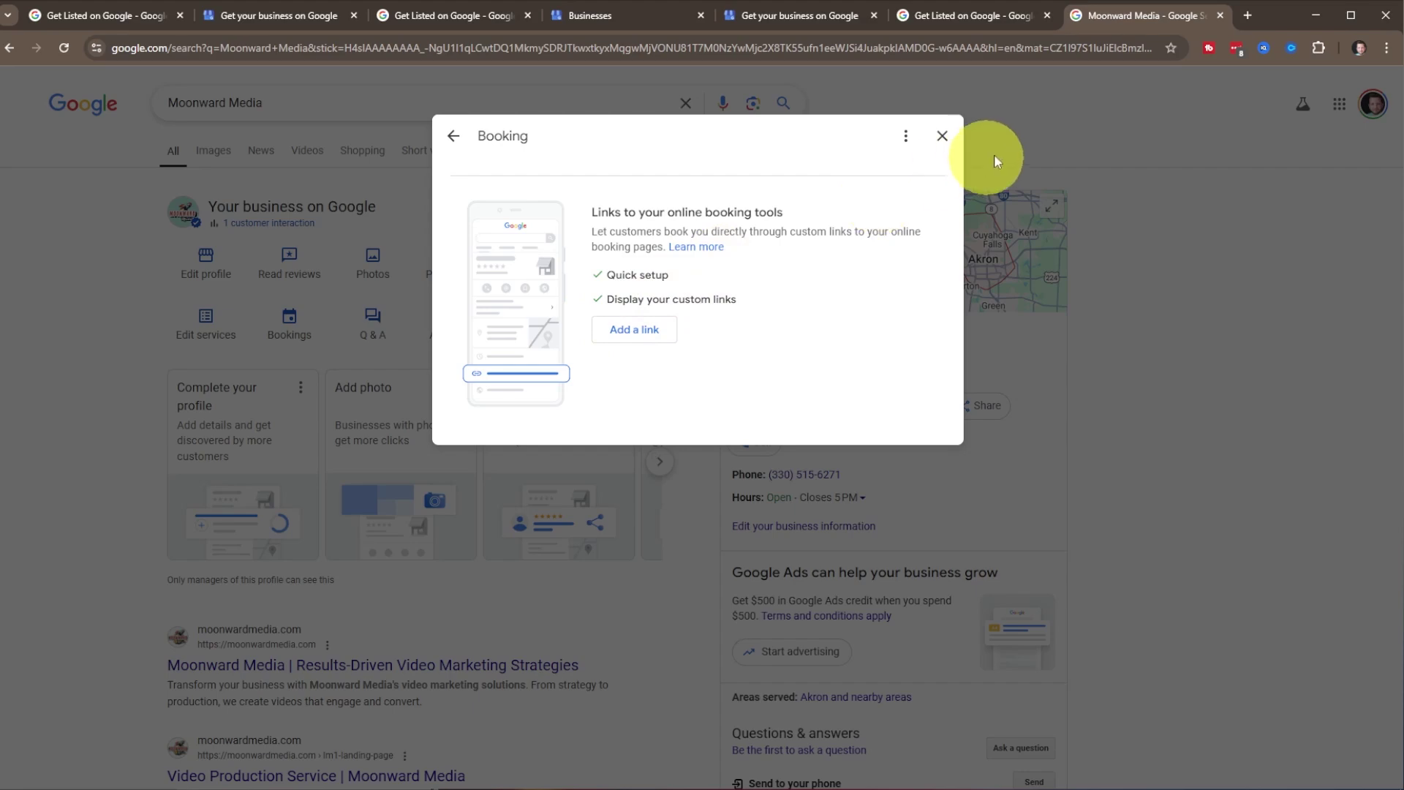
{"action": "left_click", "coordinate": [943, 136]}
{"action": "left_click", "coordinate": [375, 322]}
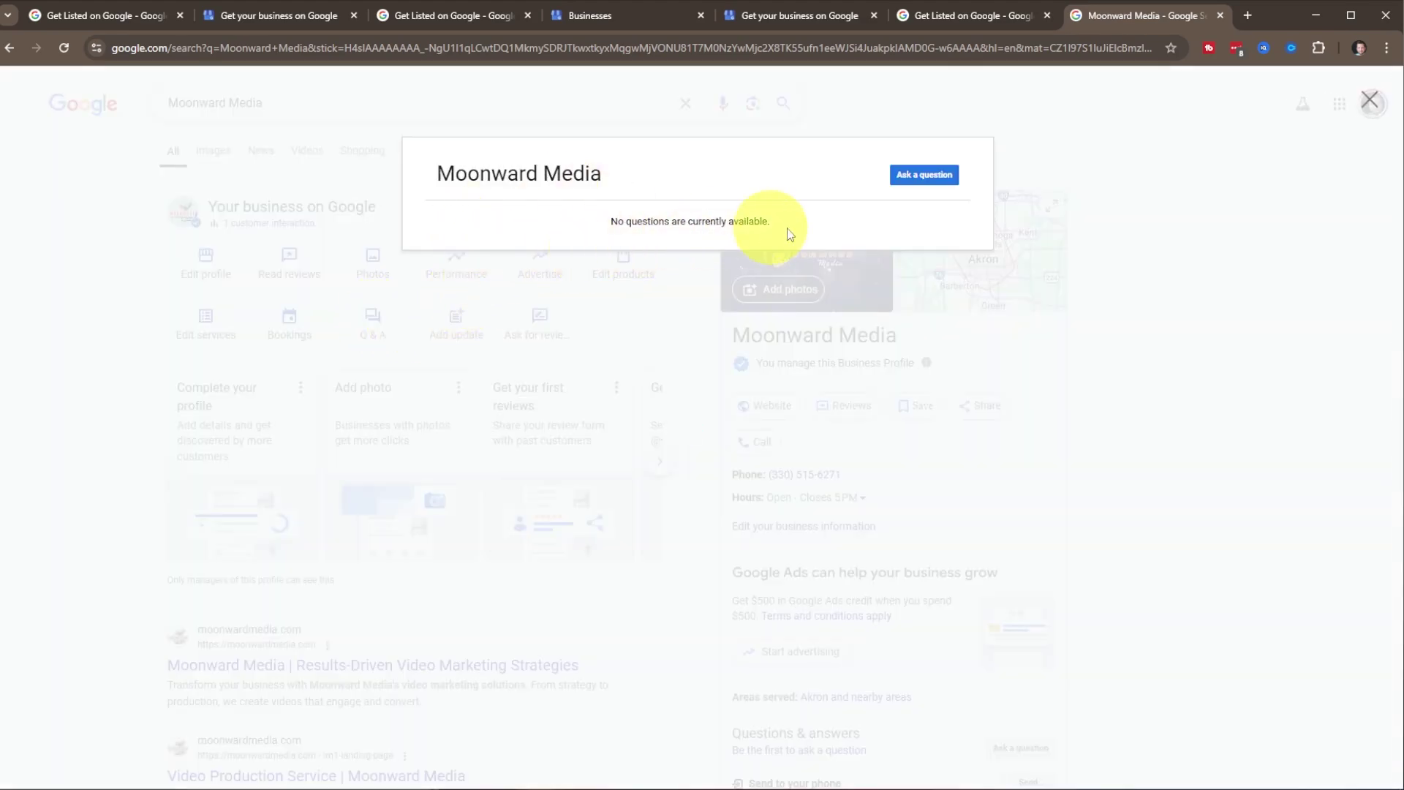
{"action": "left_click", "coordinate": [103, 357]}
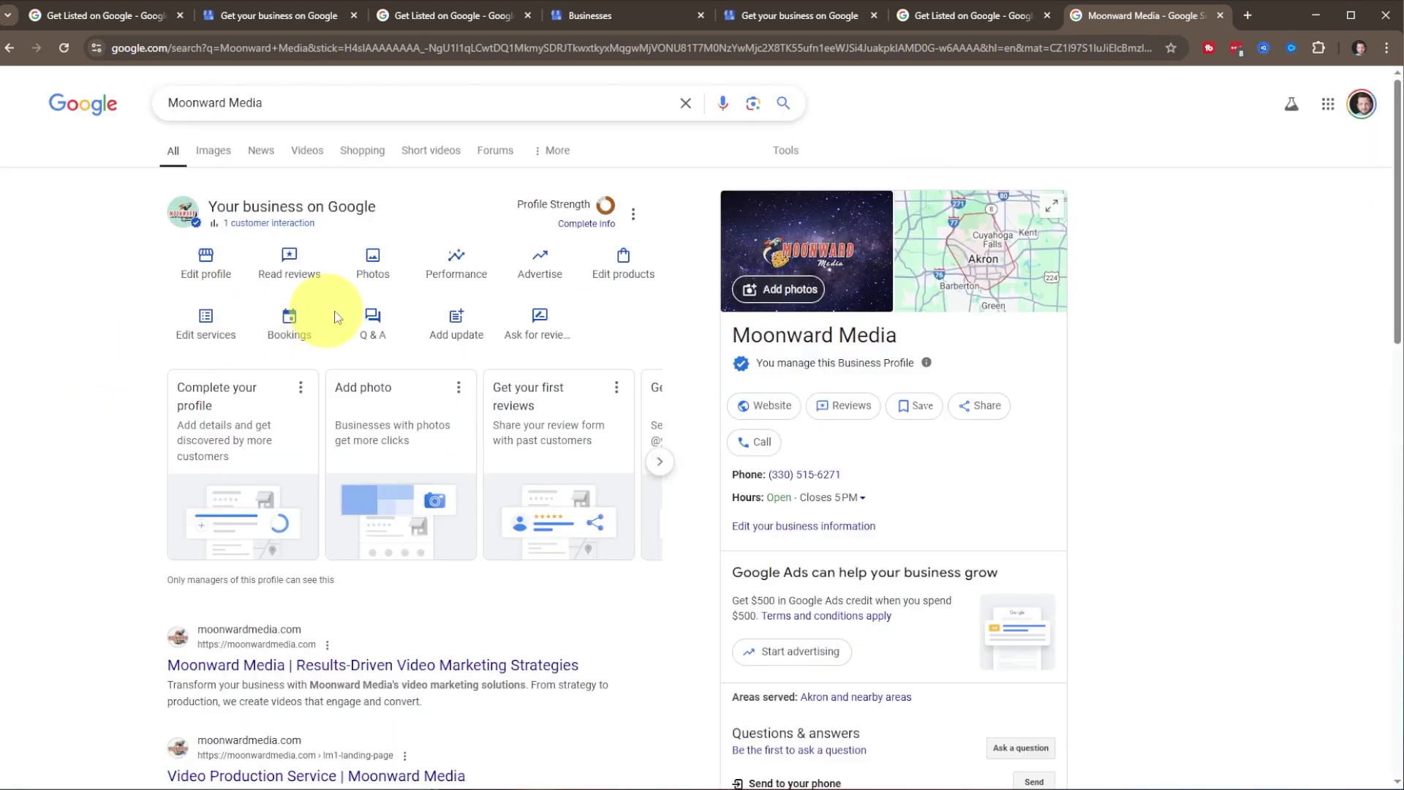
{"action": "left_click", "coordinate": [456, 333]}
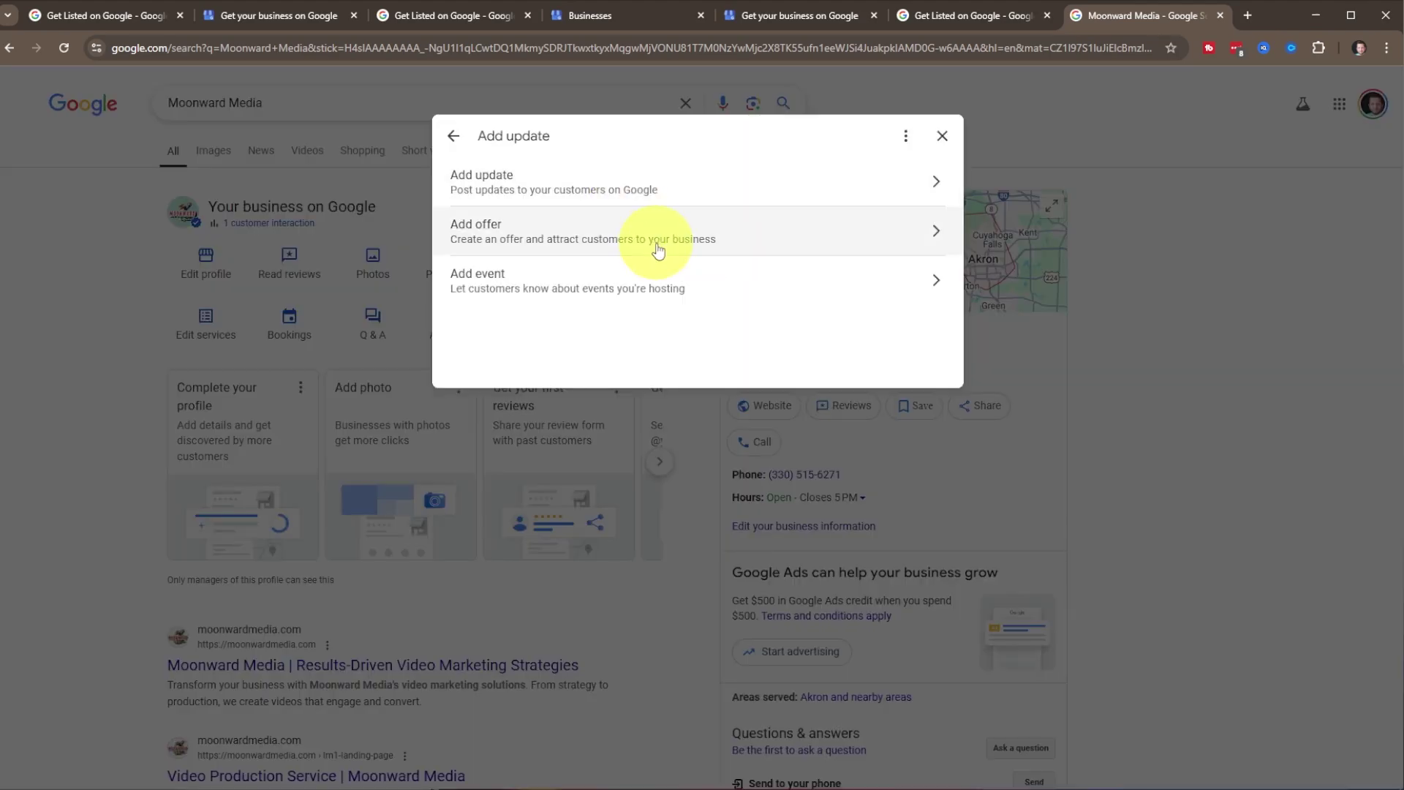
{"action": "left_click", "coordinate": [942, 136]}
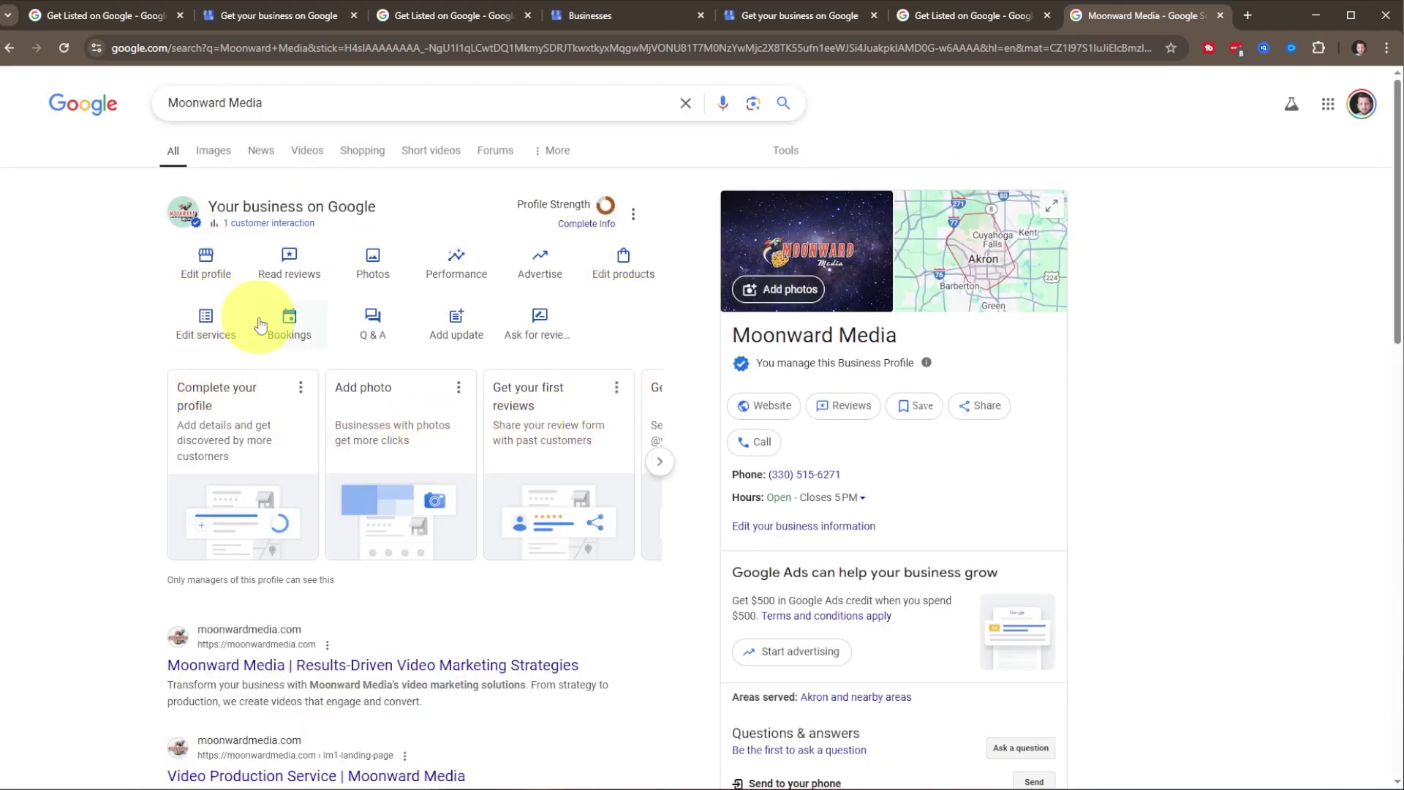